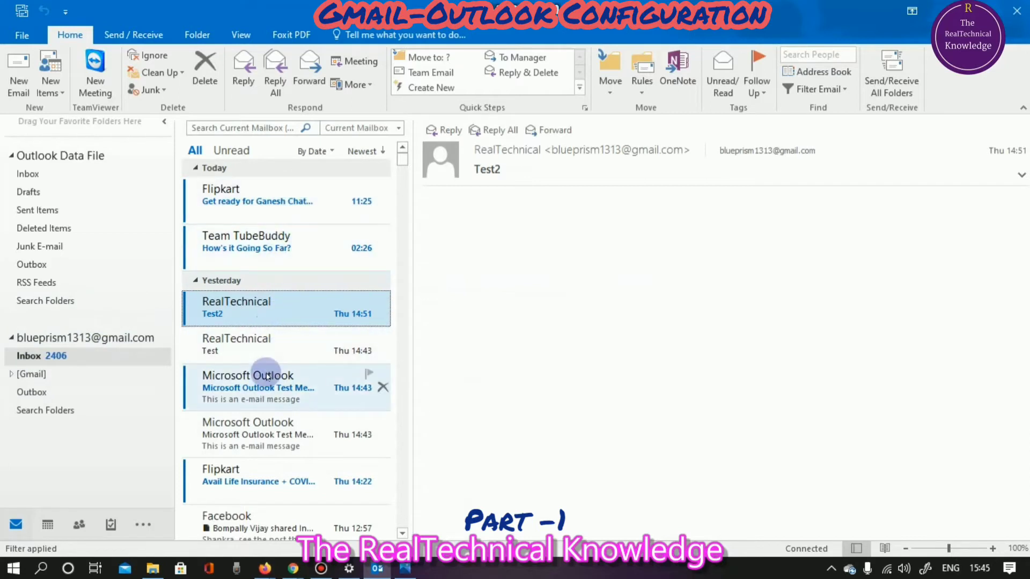
In Firefox, choose the second Gmail account and sign in with its password
left_click(265, 568)
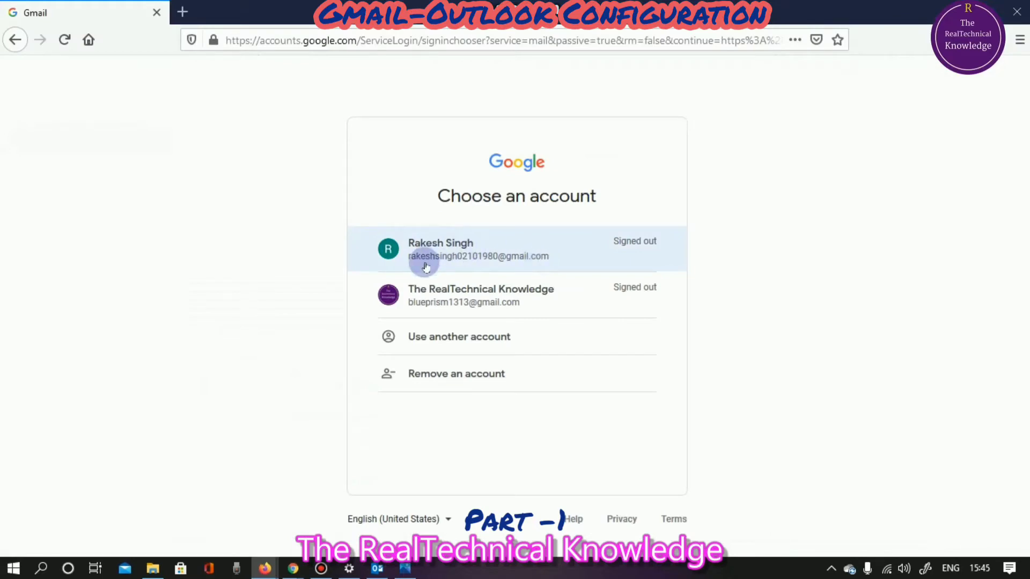
left_click(445, 254)
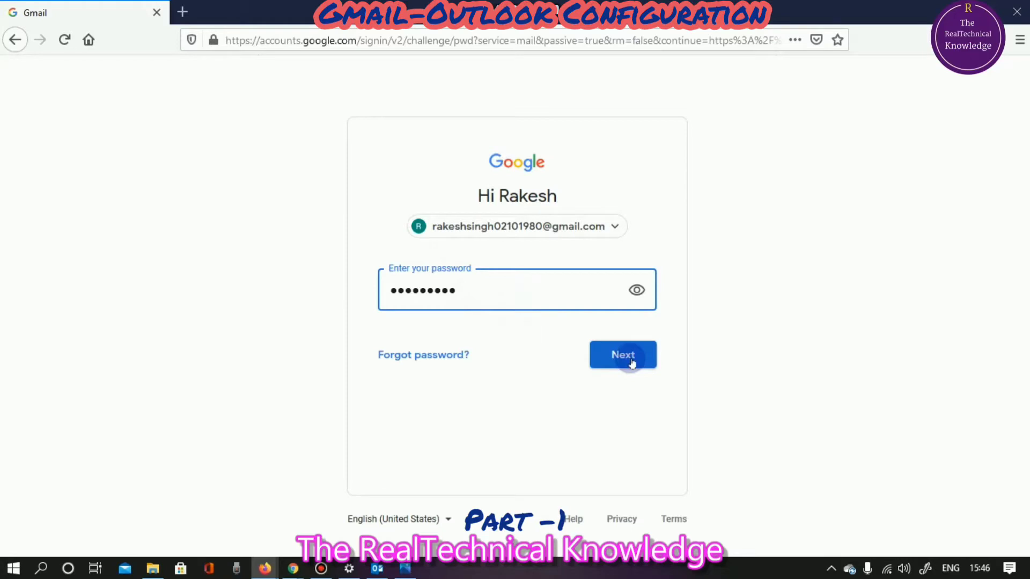
left_click(631, 363)
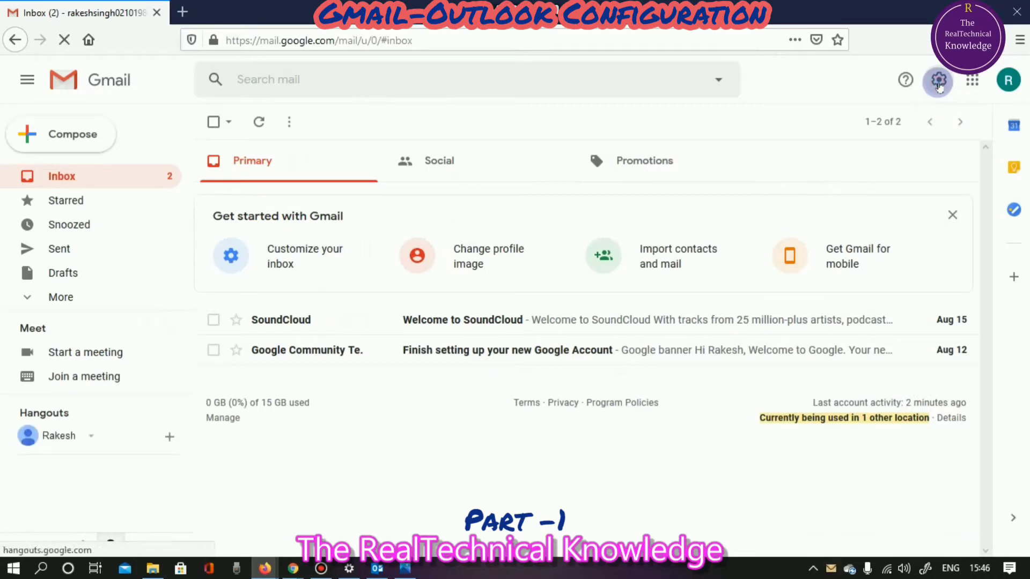
Go through the gear's See all settings to Gmail's Forwarding and POP/IMAP tab
left_click(938, 82)
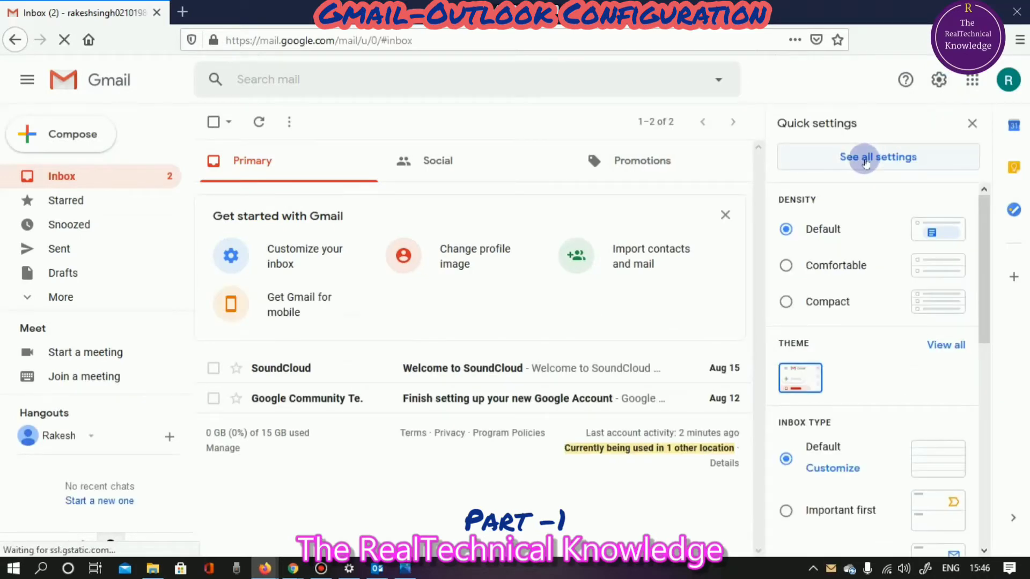
left_click(865, 162)
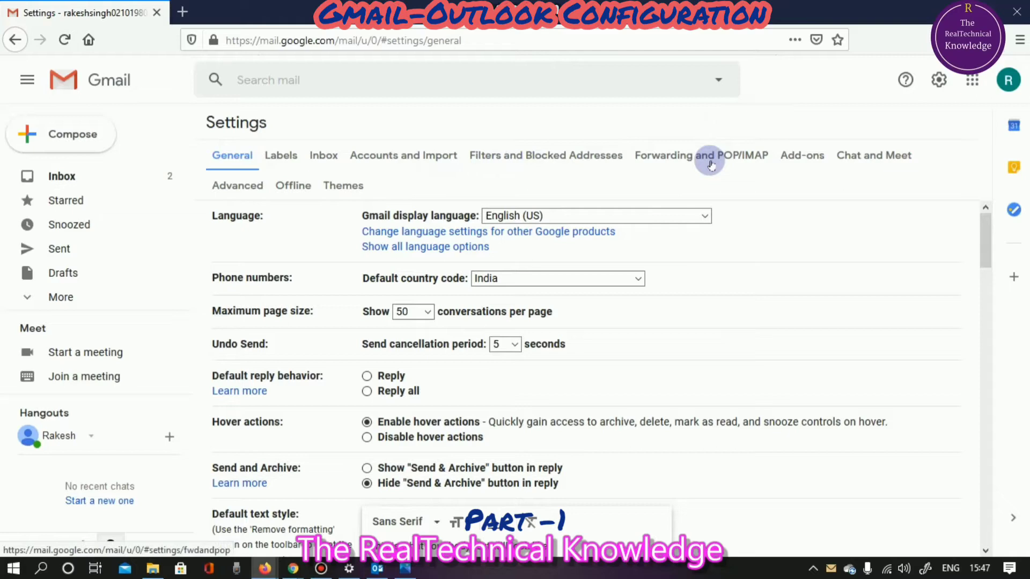
left_click(711, 161)
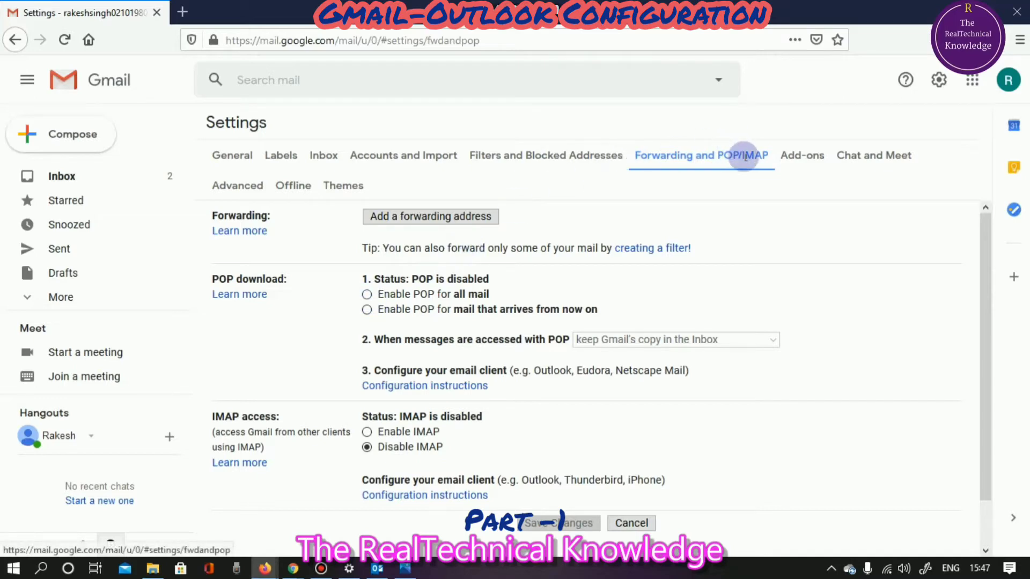
Select 'Enable POP for all mail' and 'Enable IMAP' on the POP/IMAP settings page
left_click(367, 295)
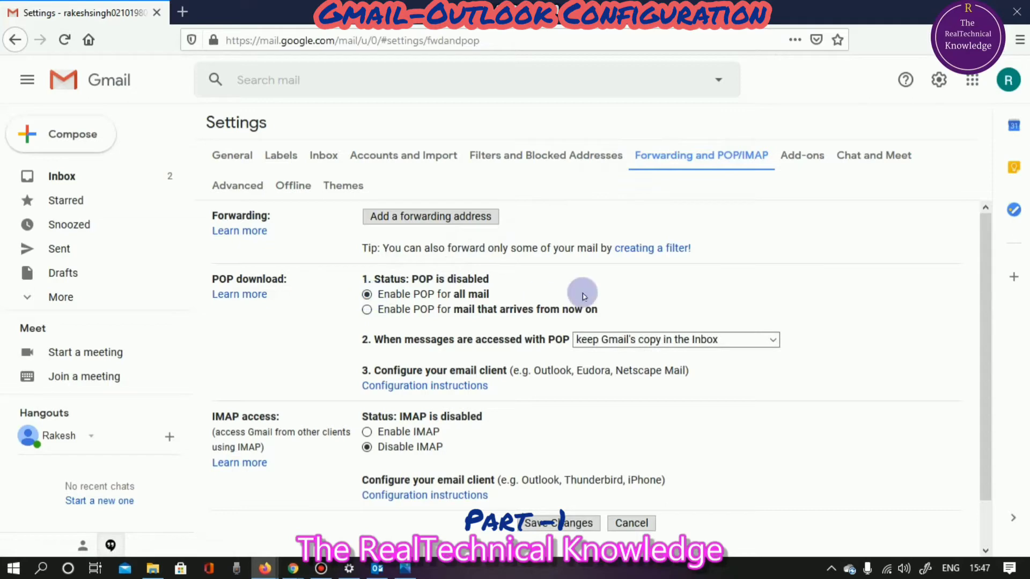
scroll(984, 284, "down", 2)
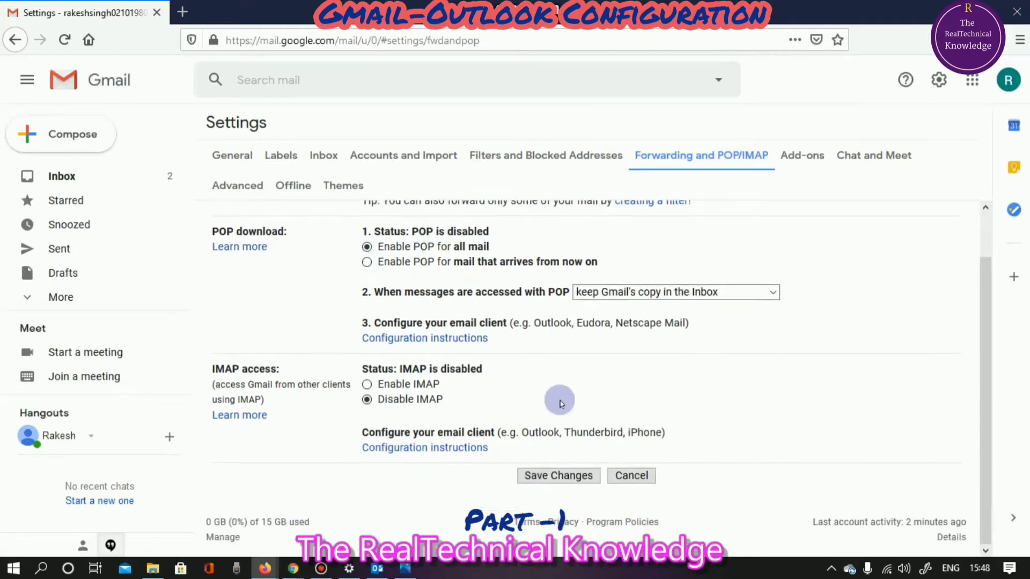
left_click(368, 384)
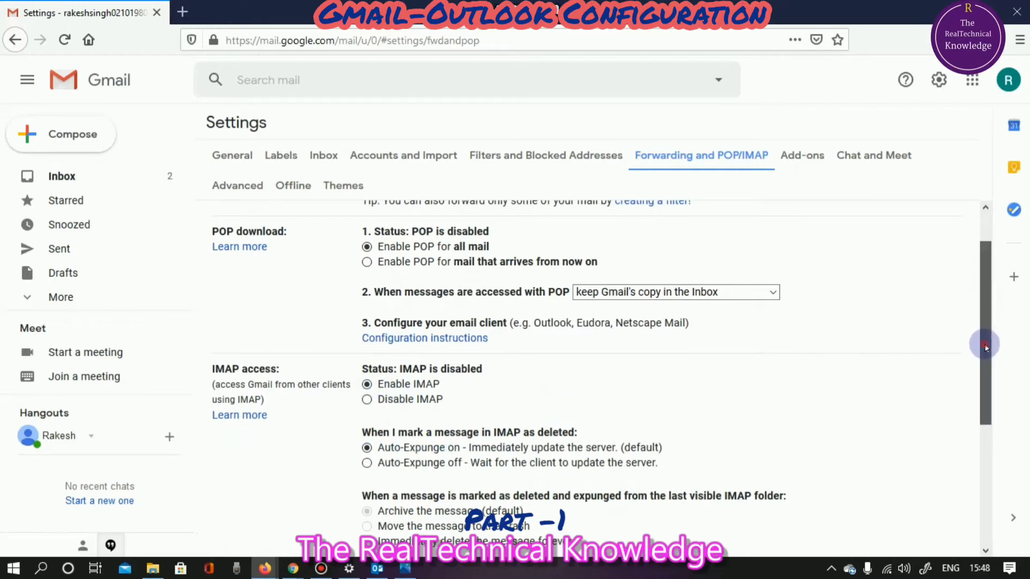
left_click_drag(983, 344, 970, 467)
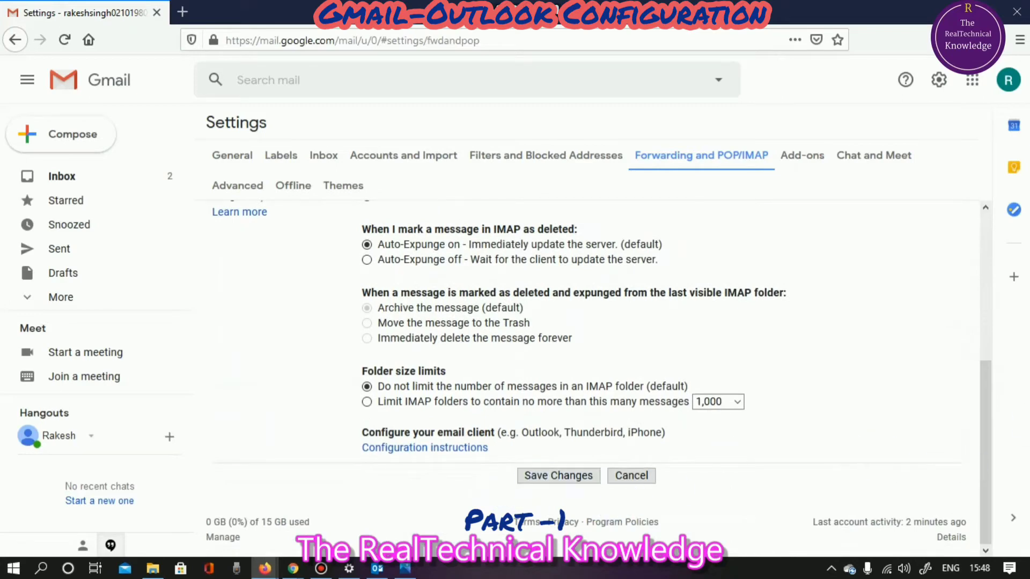
left_click_drag(984, 425, 971, 348)
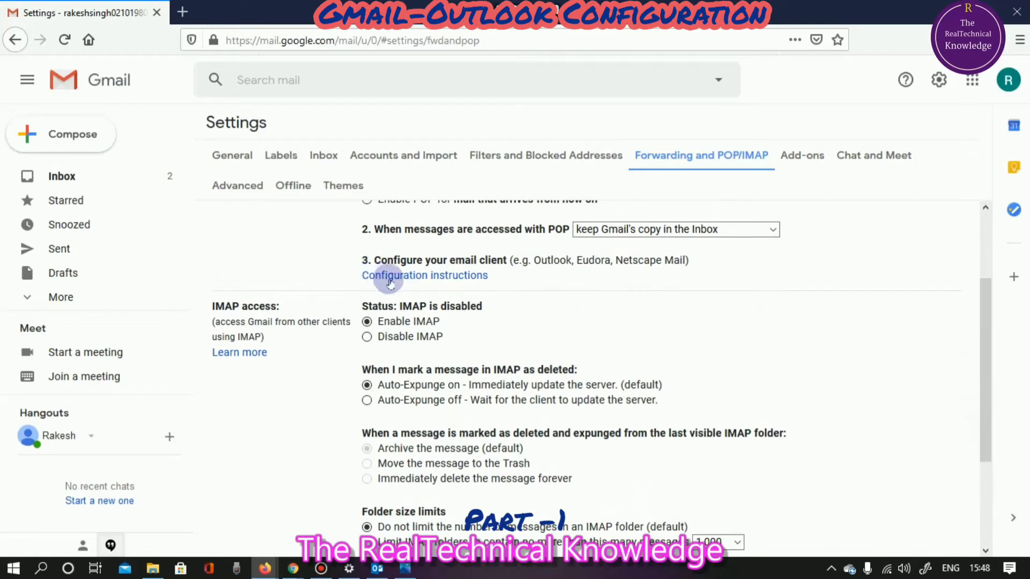
Open the configuration instructions, select the POP server settings (pop.gmail.com, port 995), and return to Settings
left_click(439, 277)
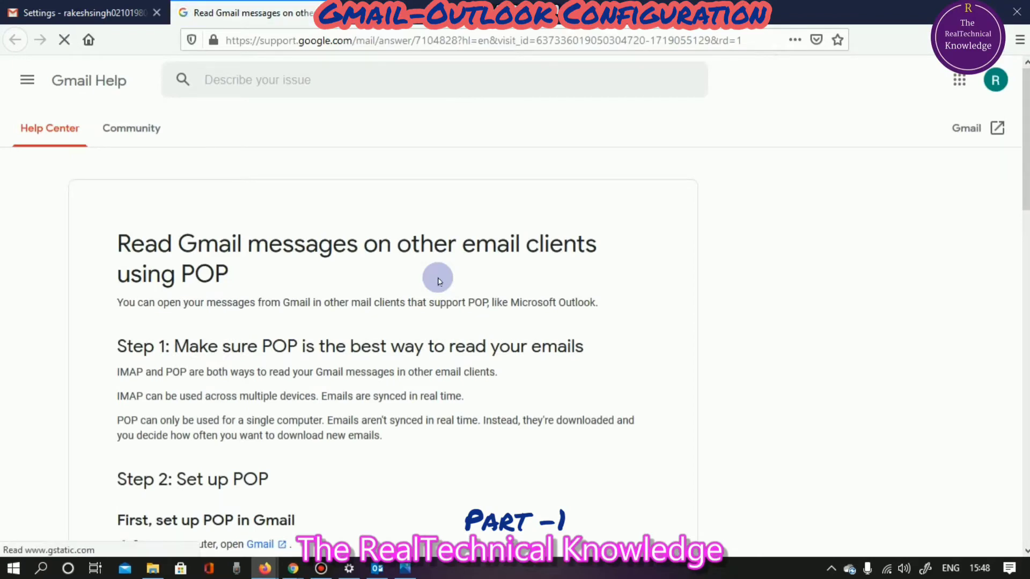
scroll(438, 281, "down", 5)
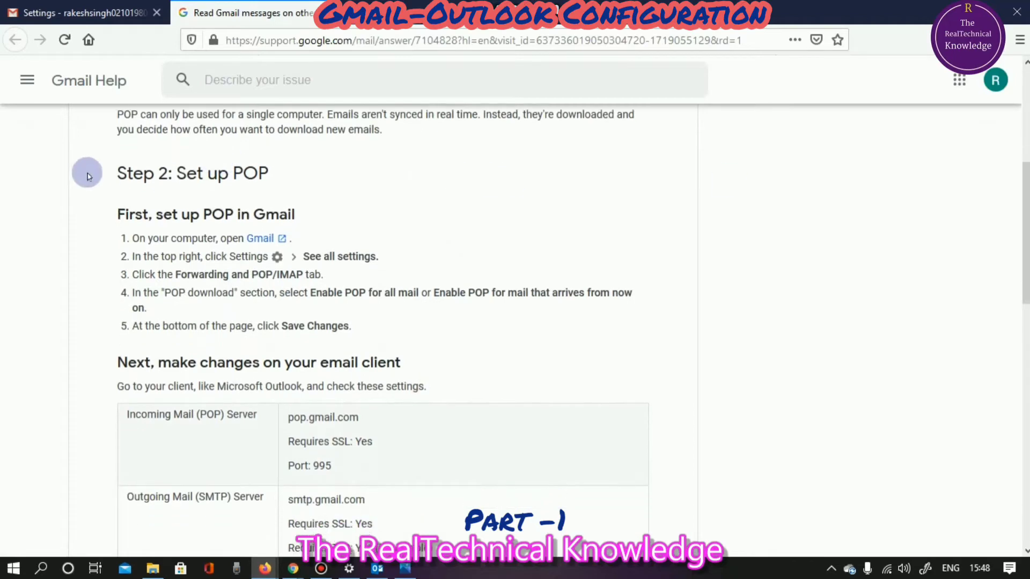
left_click(110, 171)
left_click_drag(118, 179, 440, 539)
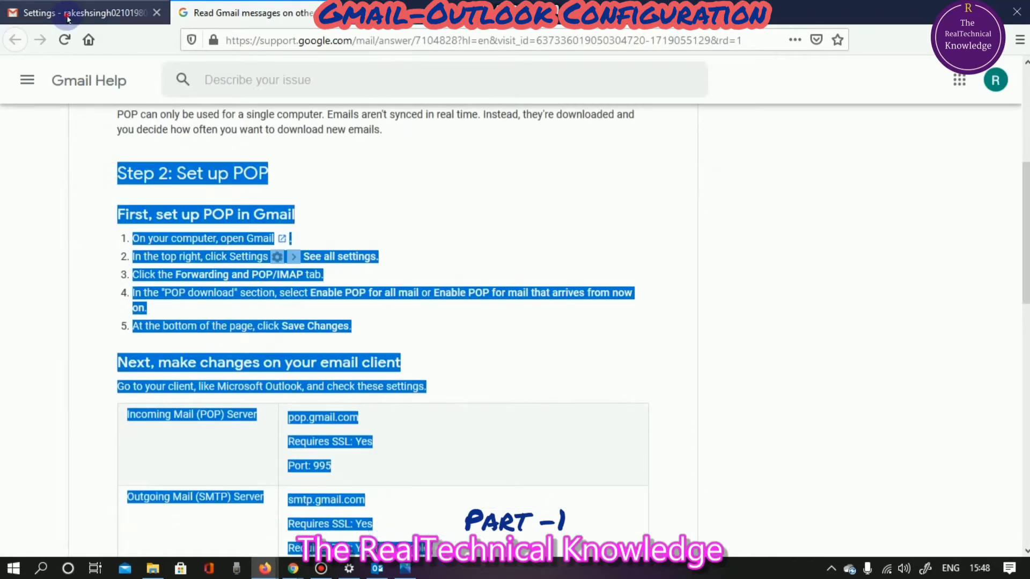
left_click(70, 13)
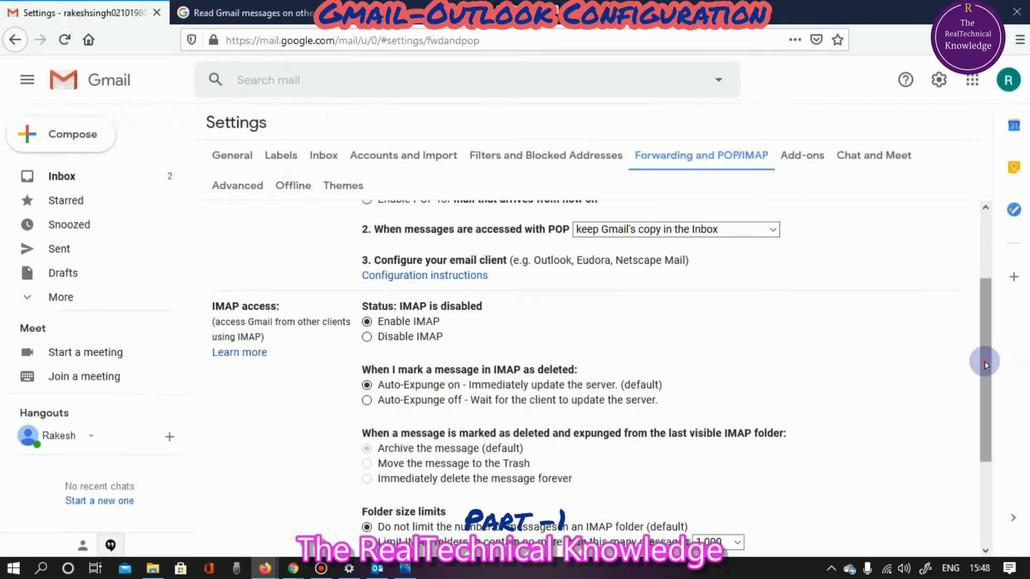
Save the POP and IMAP changes, then open Other Google Account settings from Accounts and Import
left_click_drag(983, 361, 984, 443)
left_click(547, 475)
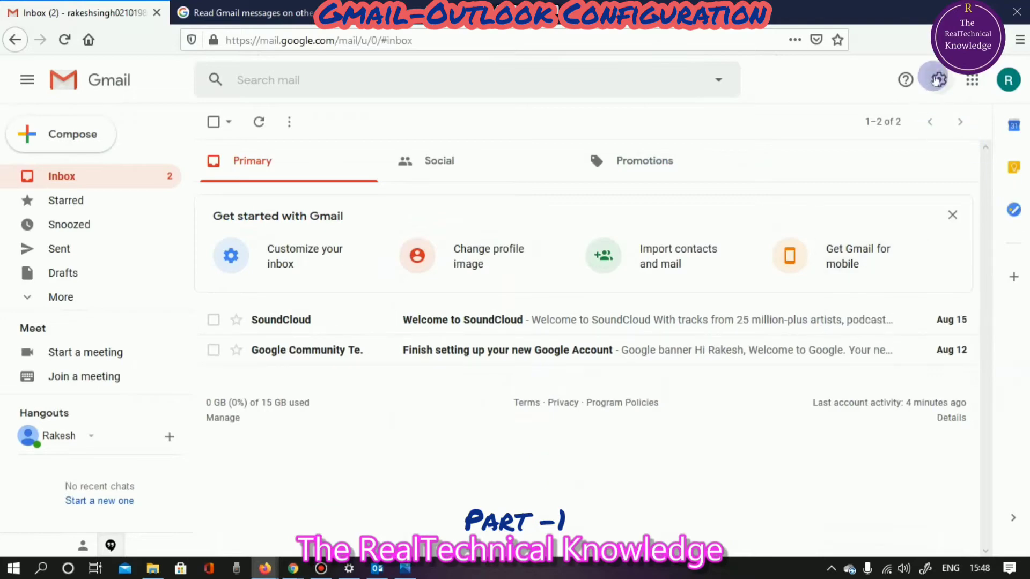
left_click(936, 80)
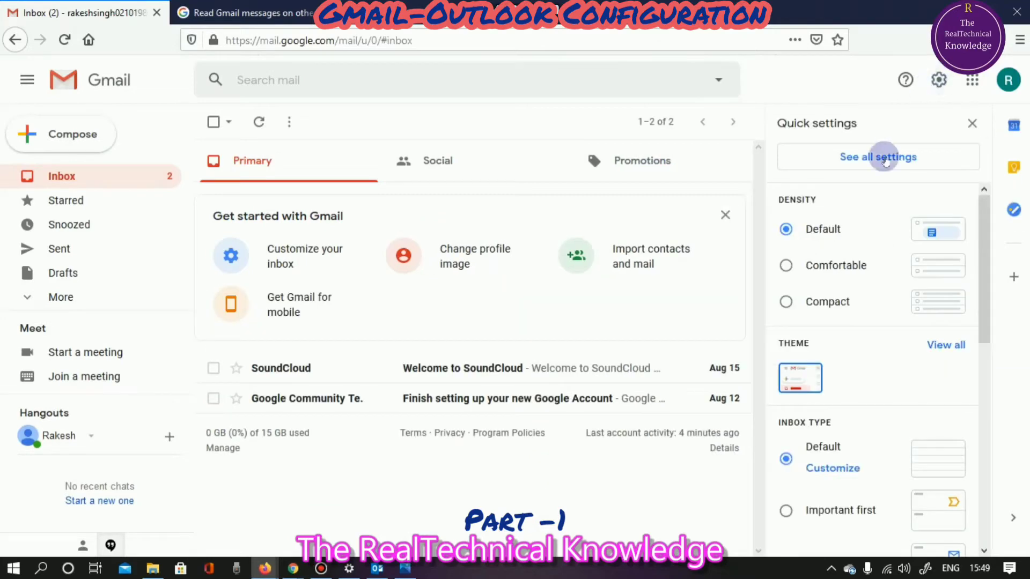
left_click(874, 166)
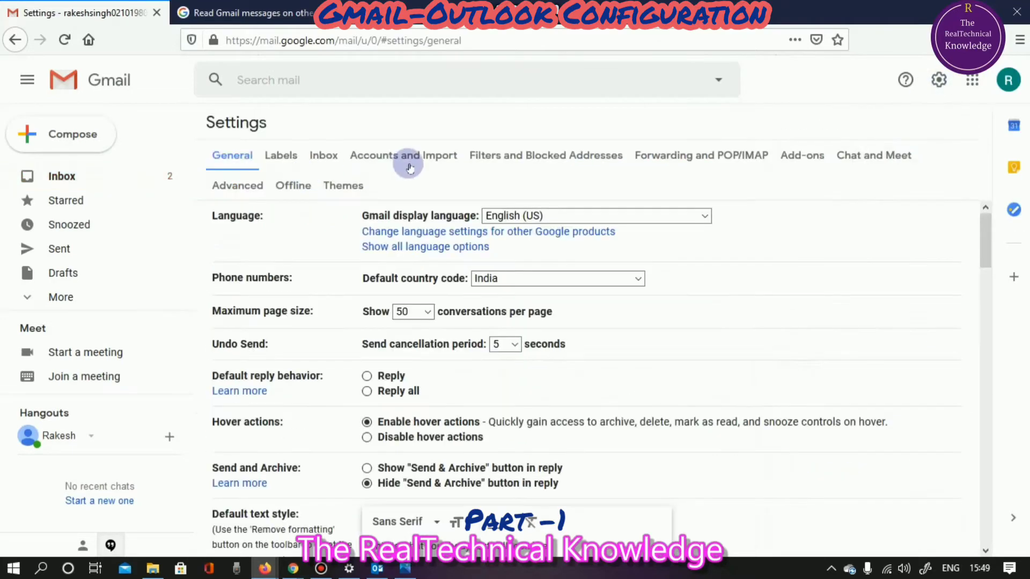
left_click(408, 161)
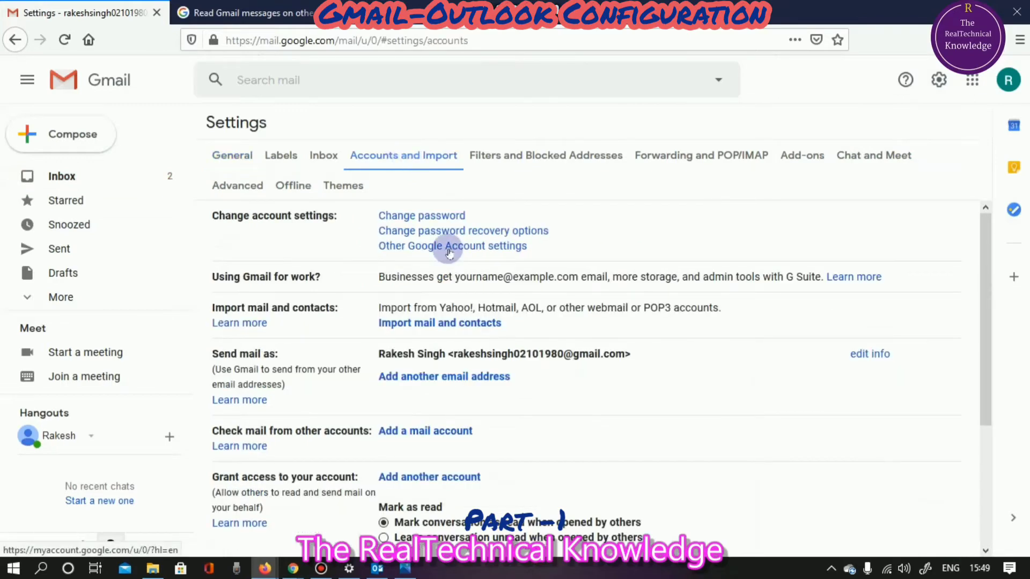
left_click(449, 250)
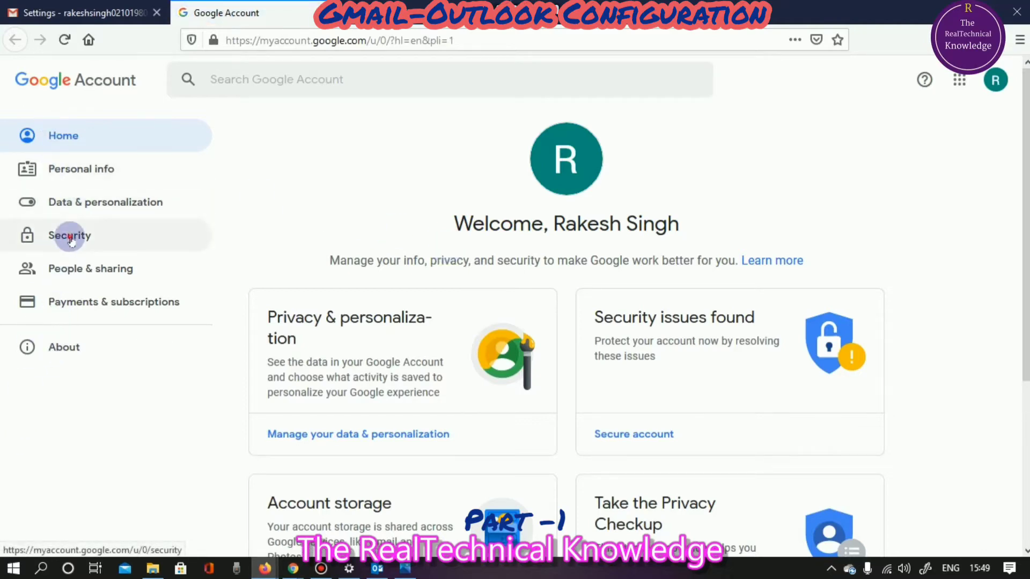
From Security, start 2-Step Verification setup and enter the account password to re-verify
left_click(70, 239)
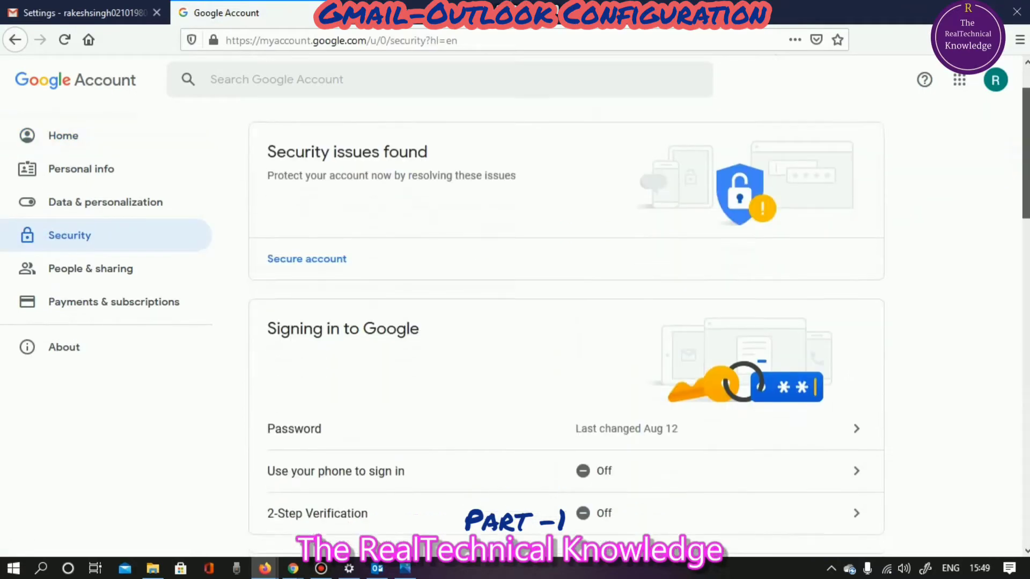
scroll(589, 188, "down", 3)
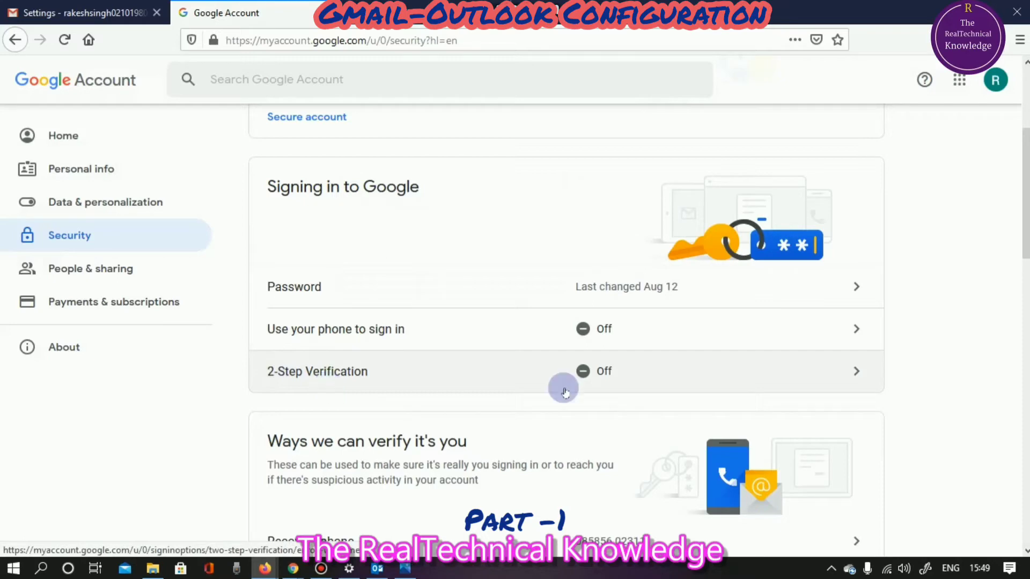
left_click(856, 374)
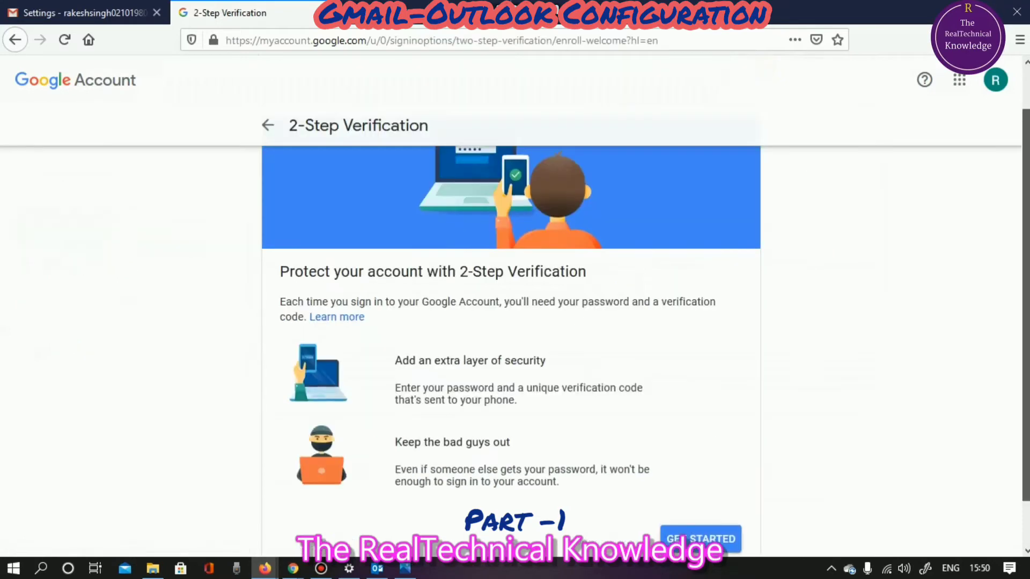
scroll(686, 501, "down", 2)
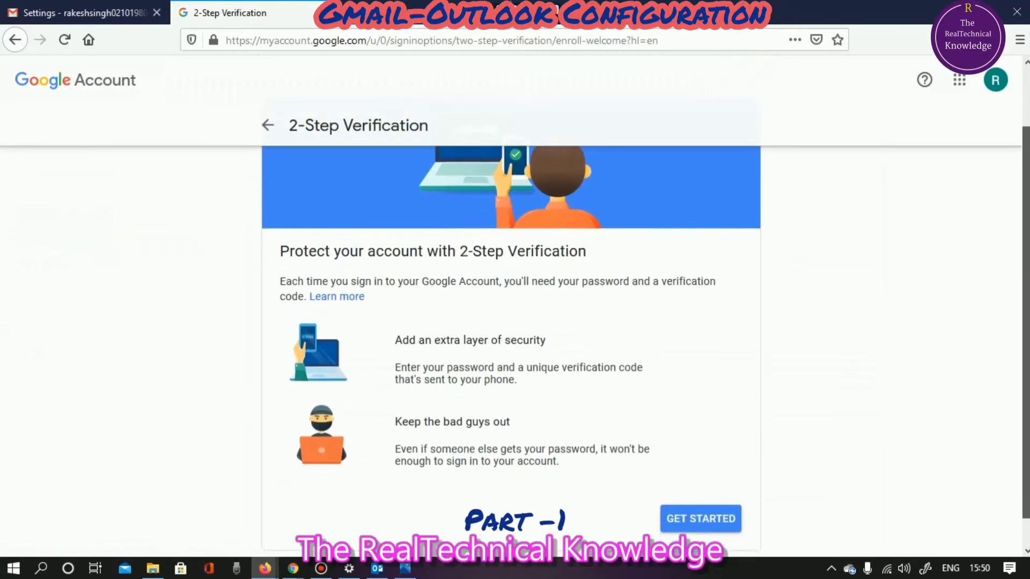
left_click(685, 502)
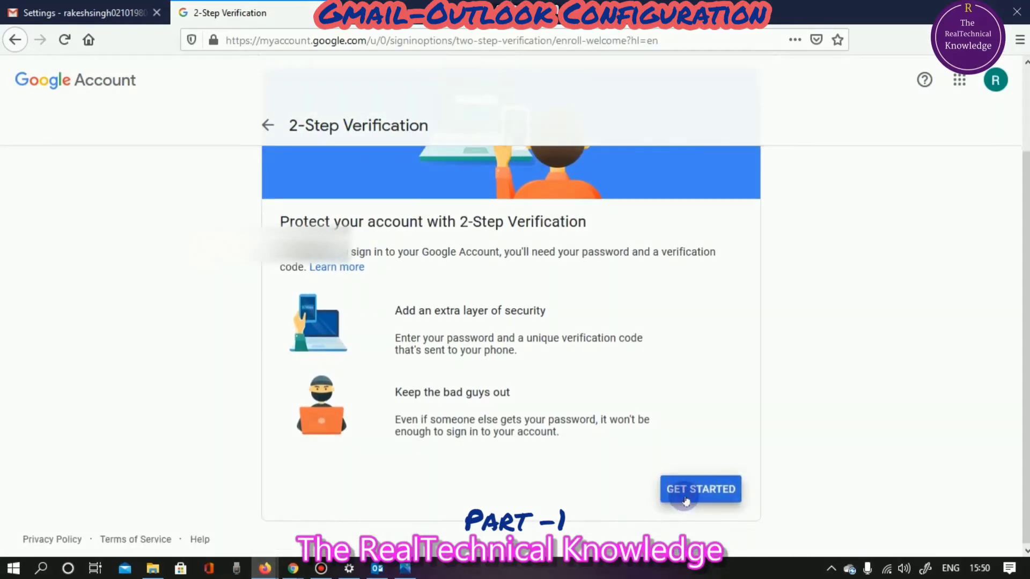
left_click(450, 288)
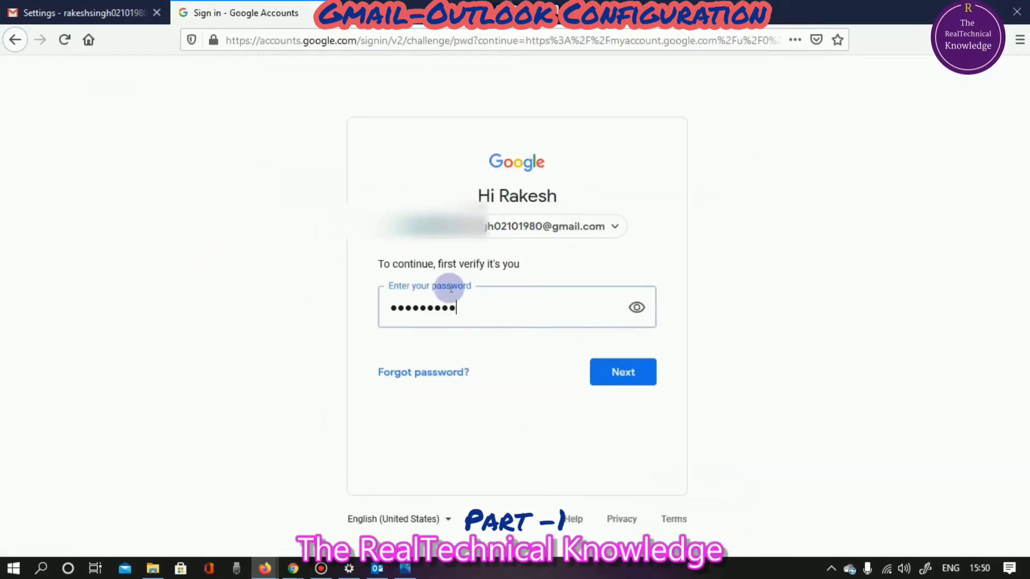
Confirm the password and submit the phone number for text-message verification codes
left_click(641, 374)
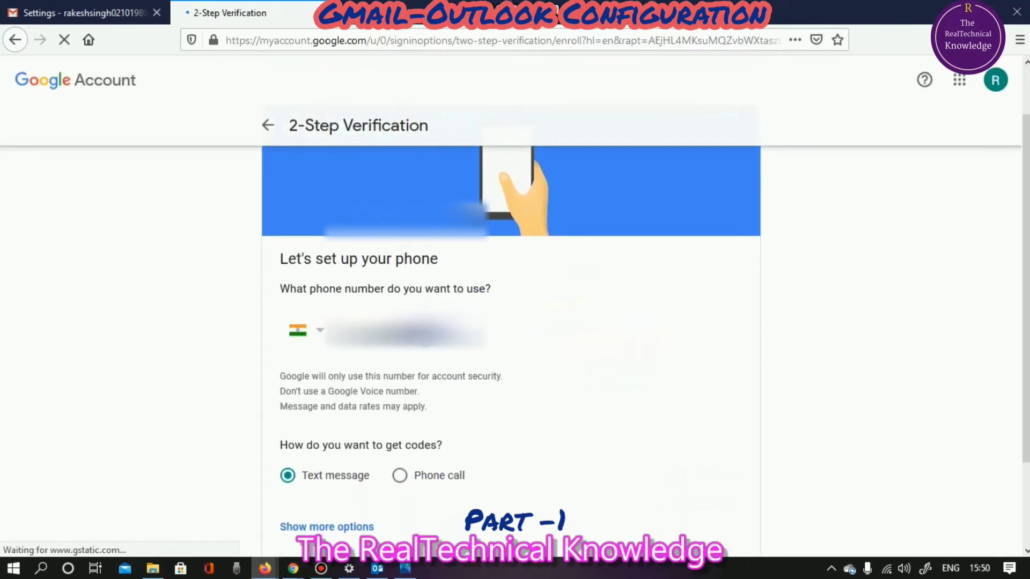
left_click(303, 313)
scroll(303, 314, "down", 2)
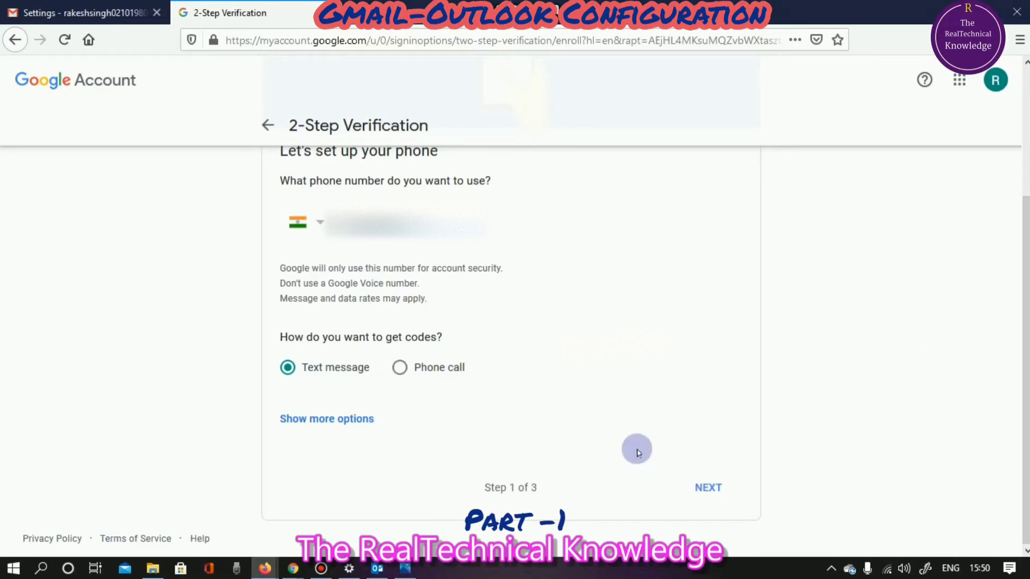
left_click(699, 488)
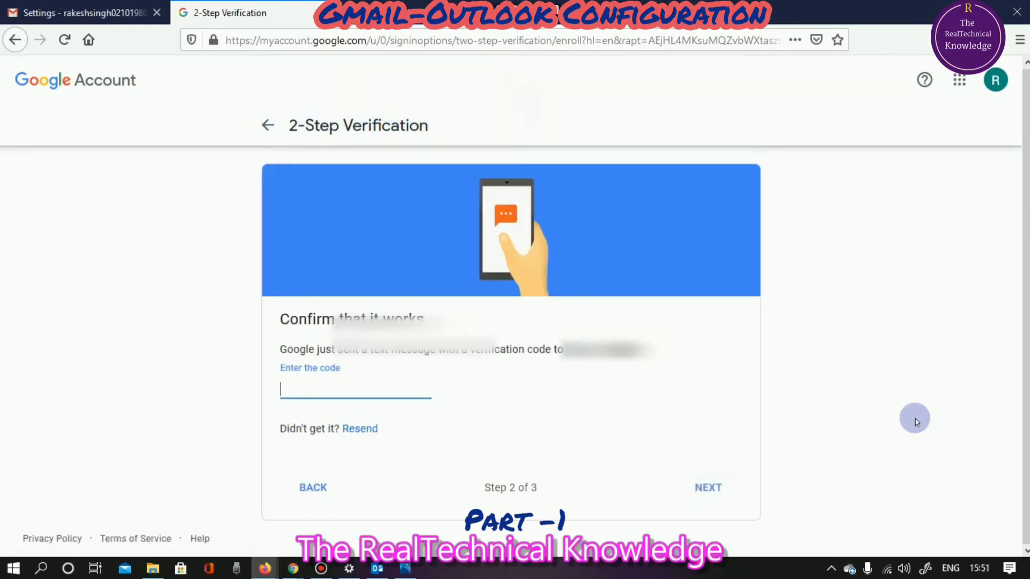
Enter the SMS verification code and turn 2-Step Verification on
left_click(317, 386)
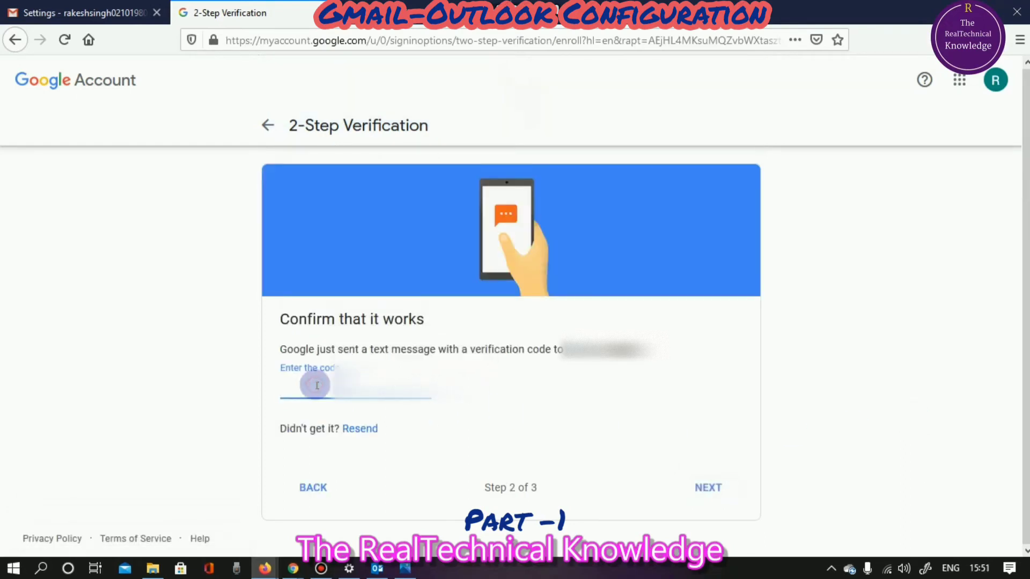
left_click(706, 489)
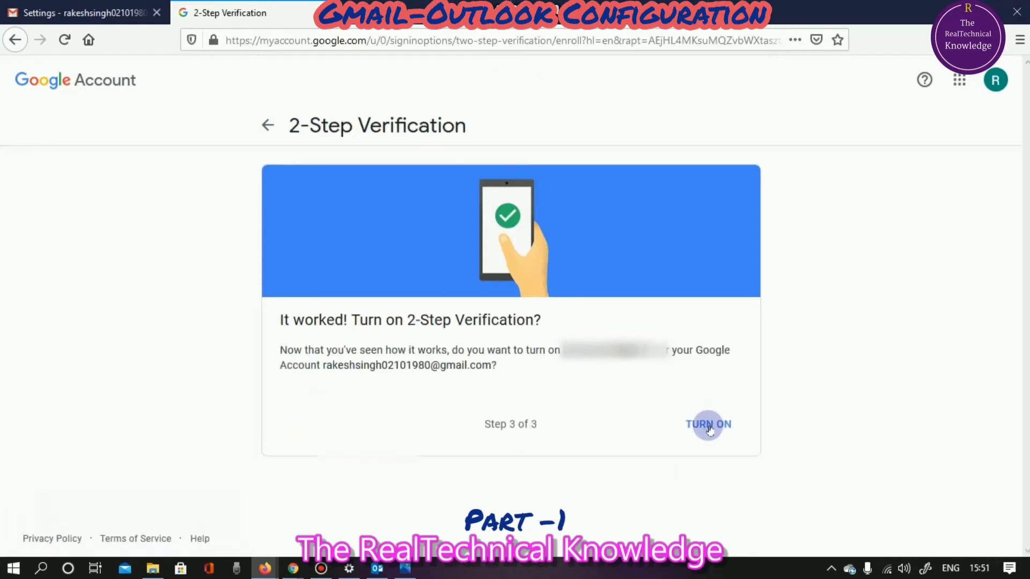
left_click(708, 428)
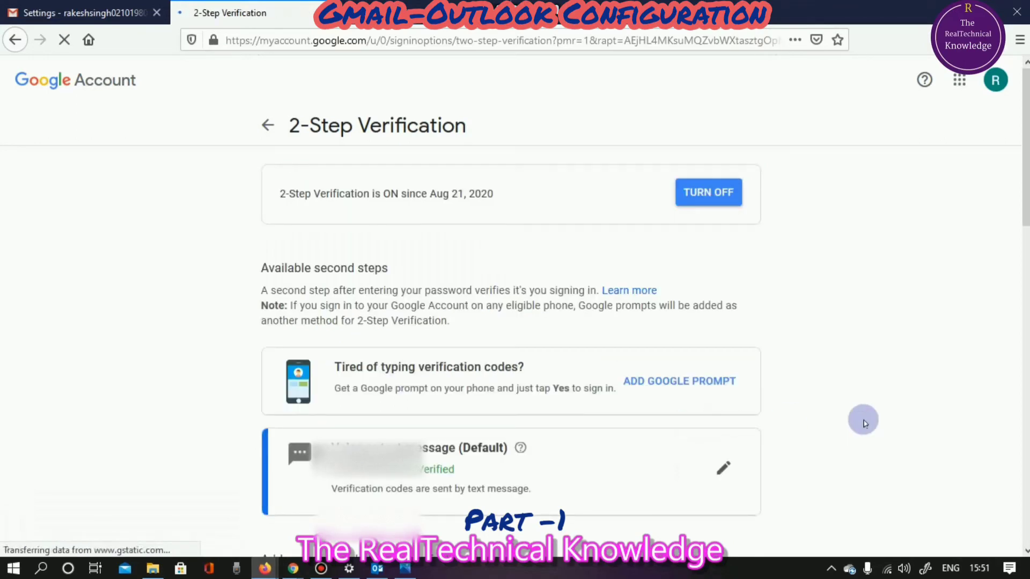
Return to the Google Account home page and open Security to confirm 2-Step Verification is on
scroll(515, 321, "down", 5)
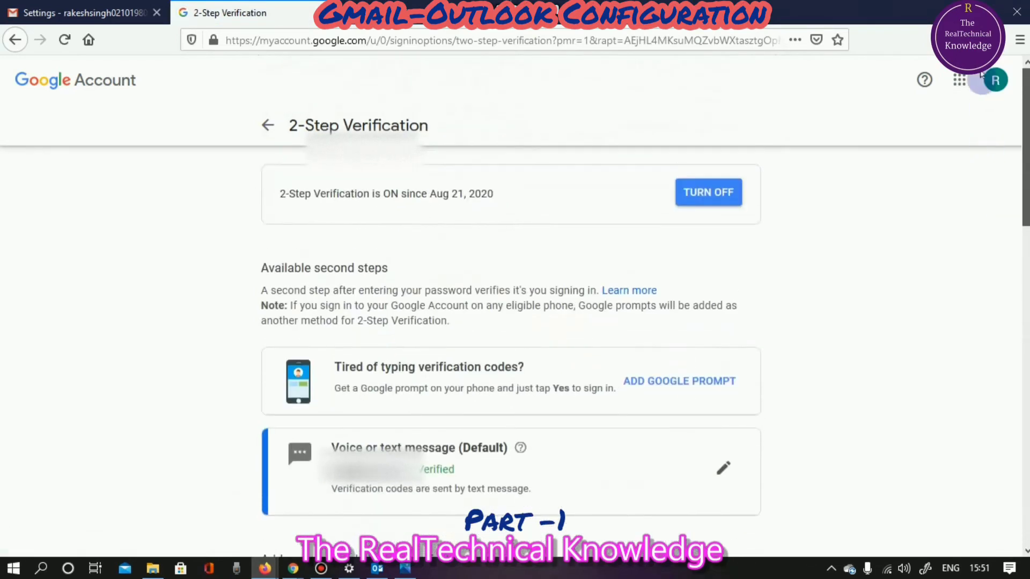
left_click(60, 81)
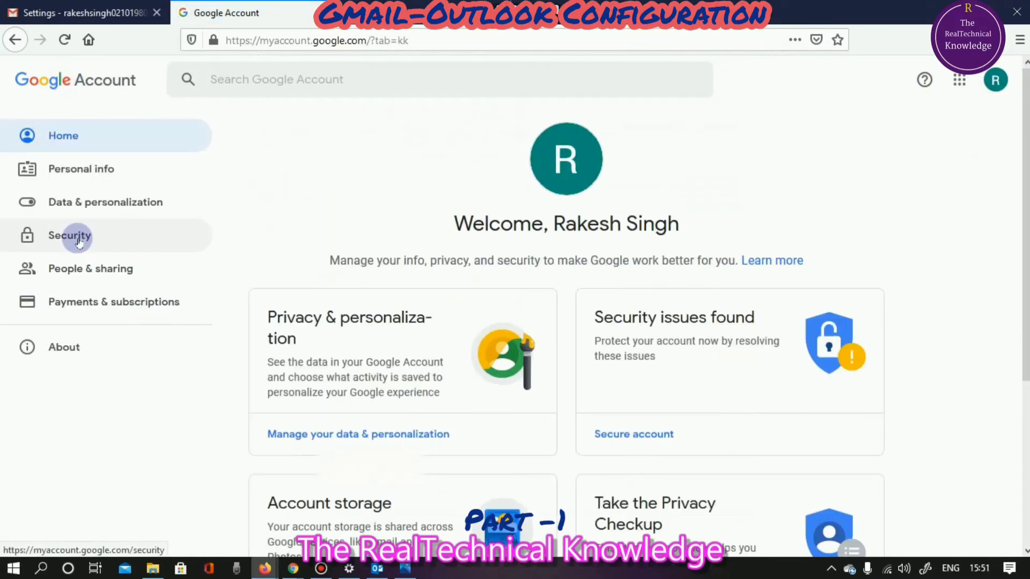
left_click(74, 236)
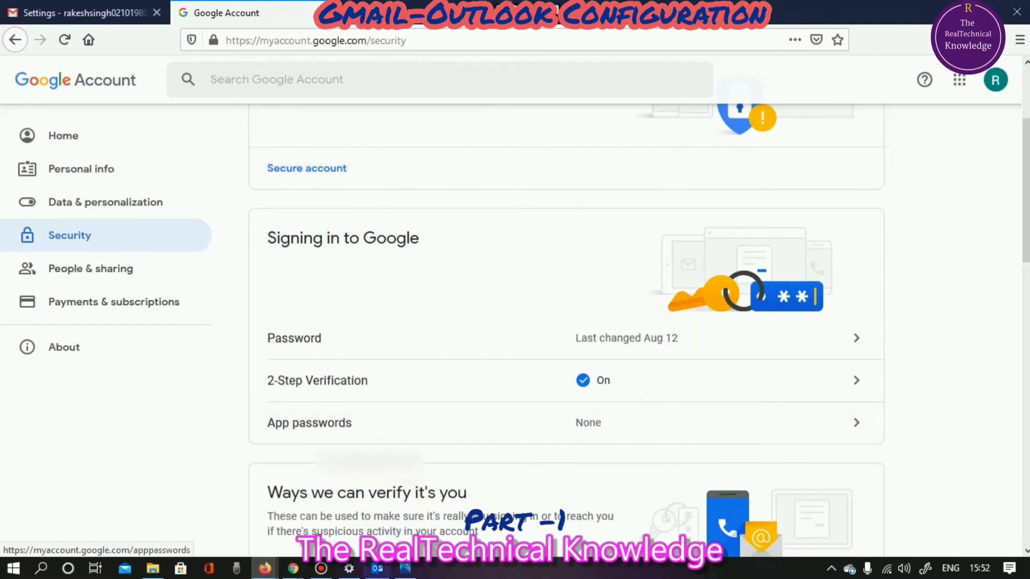
Switch to Outlook and open File > Account Settings > Account Settings to list the e-mail accounts
key("alt+Tab")
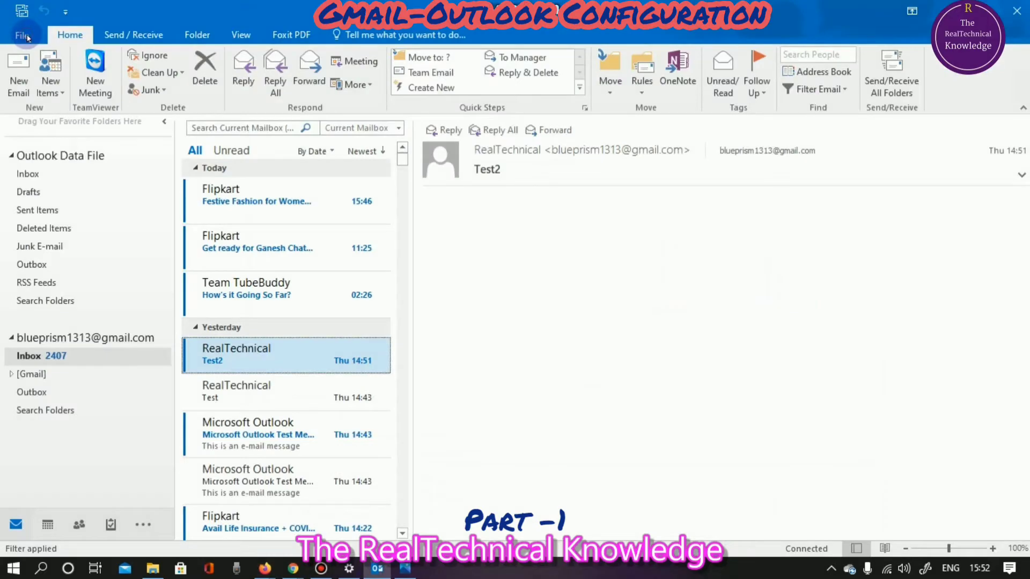
left_click(24, 35)
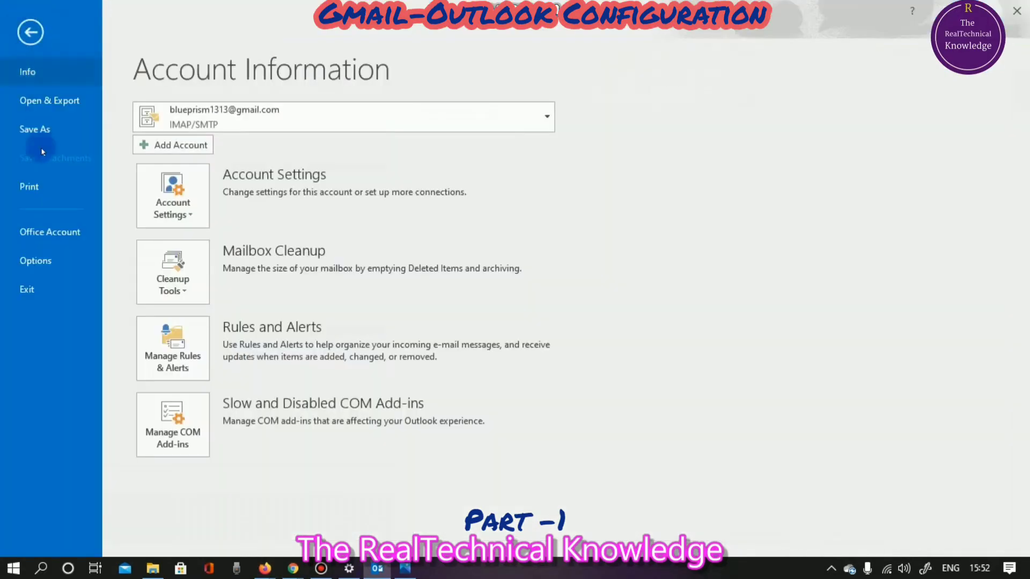
left_click(169, 219)
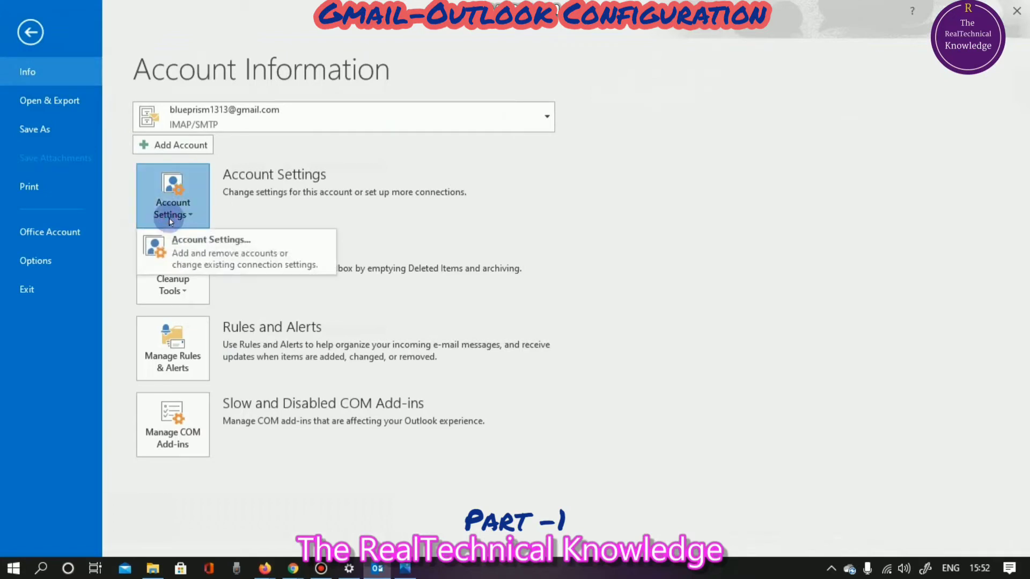
left_click(189, 252)
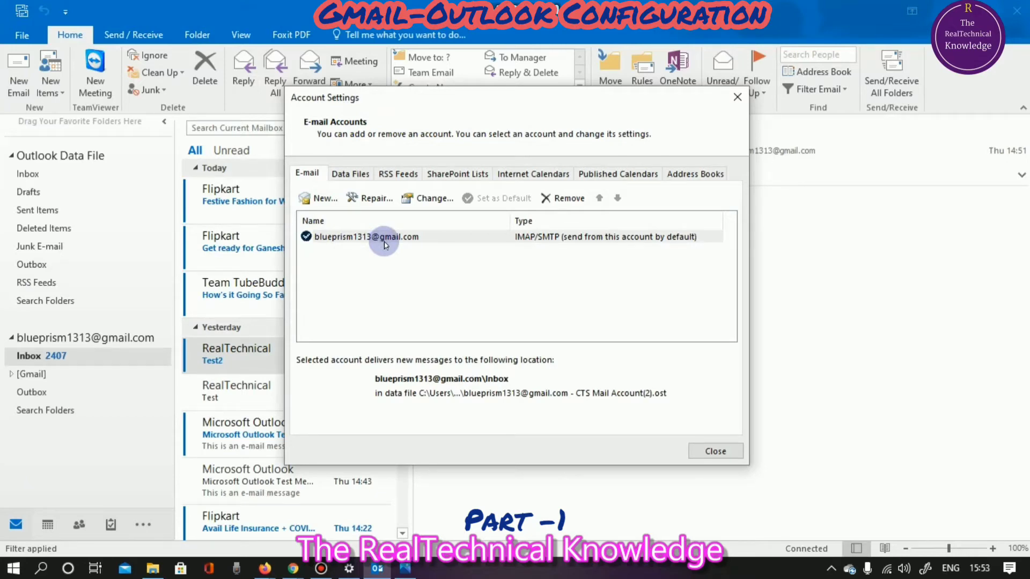
Add a new account via Manual setup, choosing POP or IMAP as the service type
left_click(324, 199)
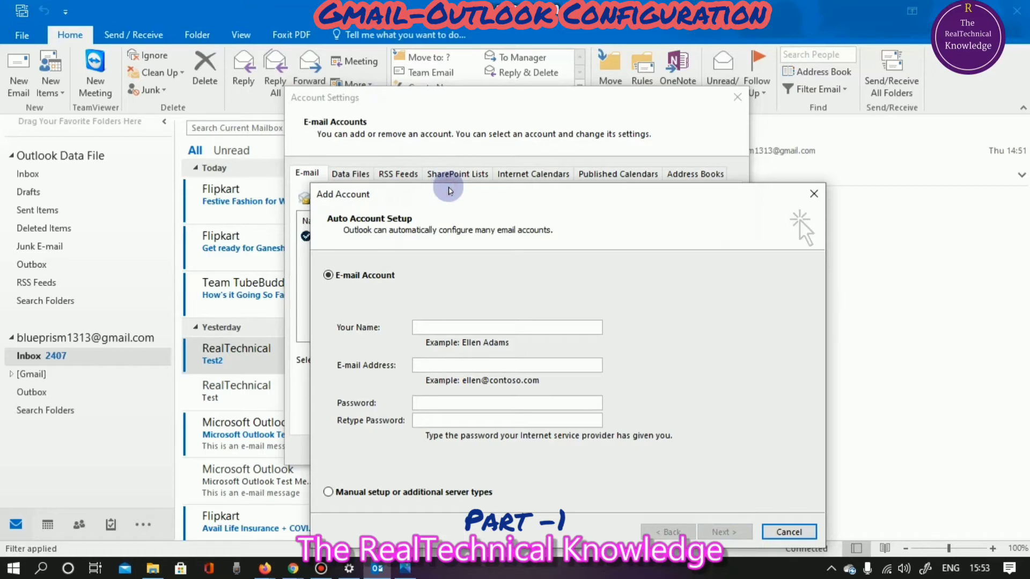
left_click_drag(448, 191, 394, 104)
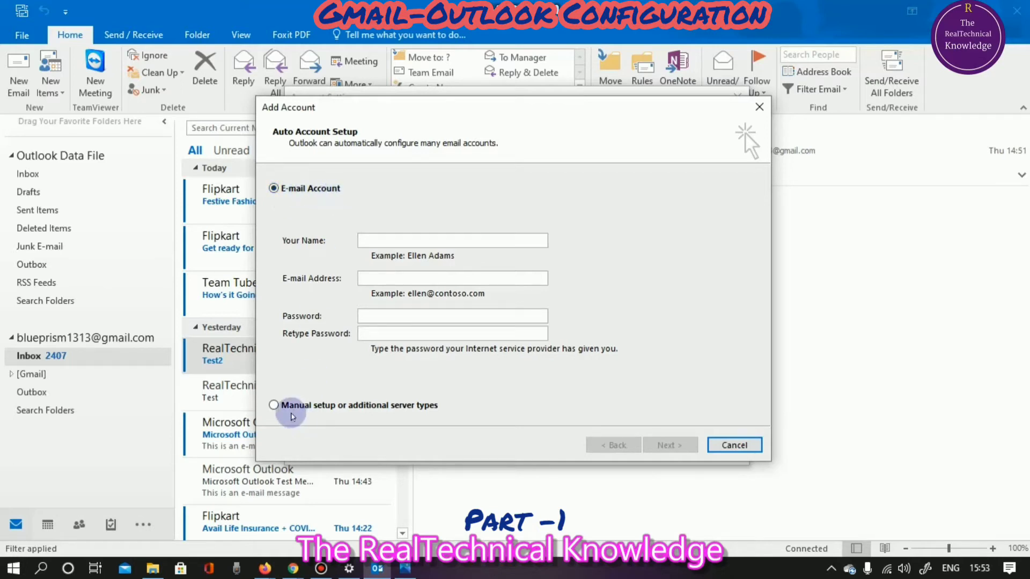
left_click(274, 406)
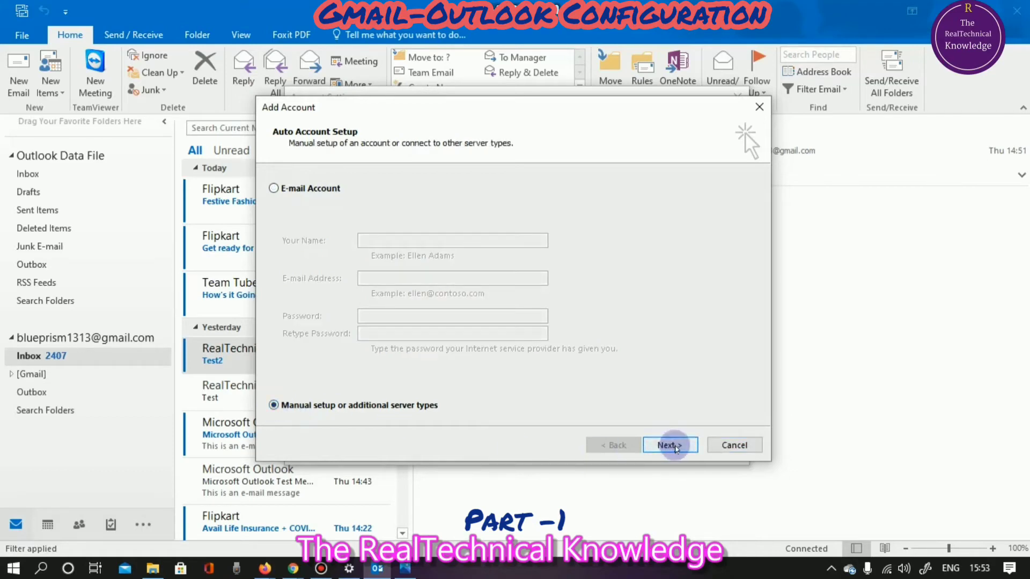
left_click(669, 445)
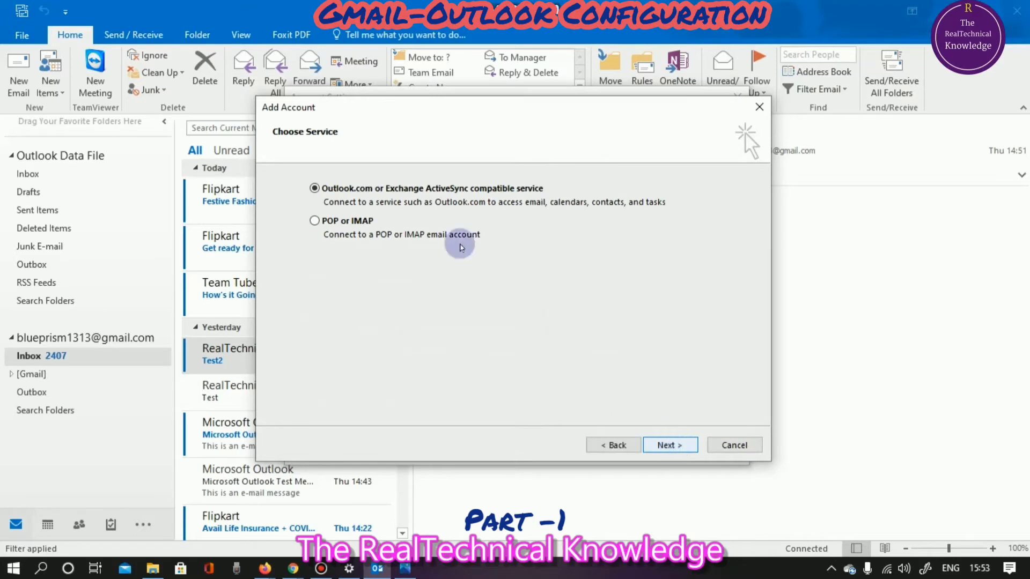
left_click(314, 221)
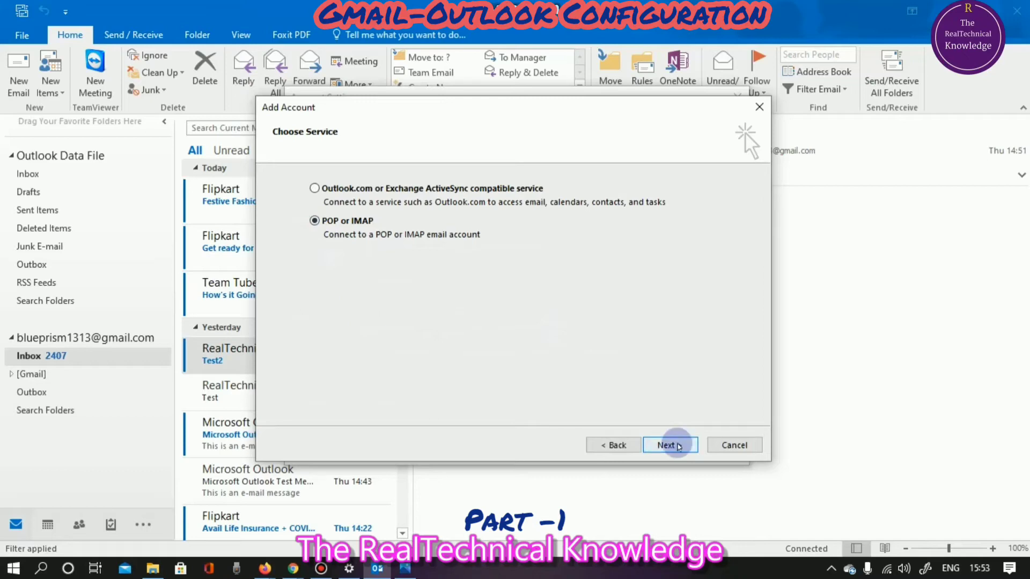
left_click(671, 445)
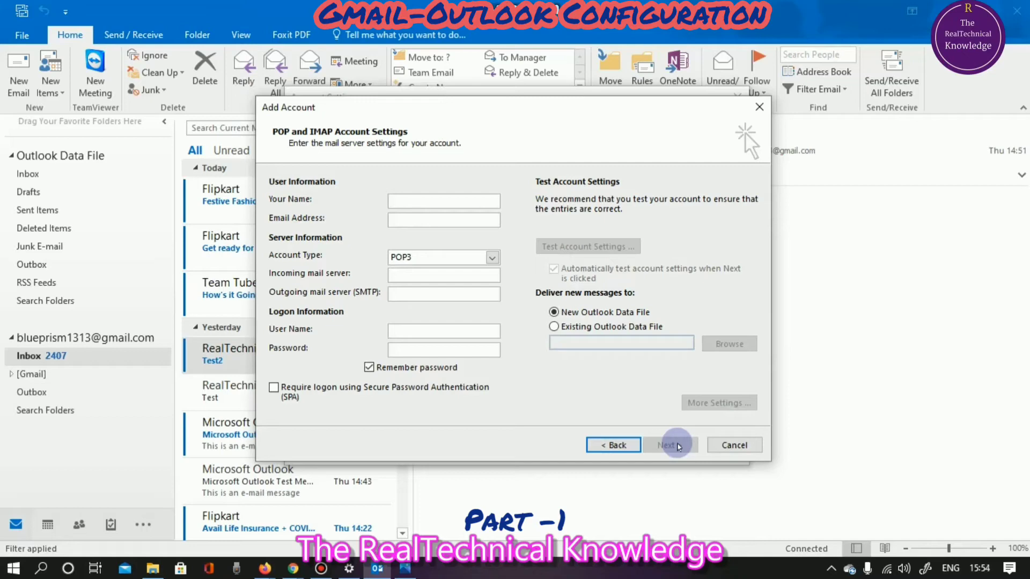
Enter the account holder's full name, checked against the signed-in Google account's name
left_click(416, 201)
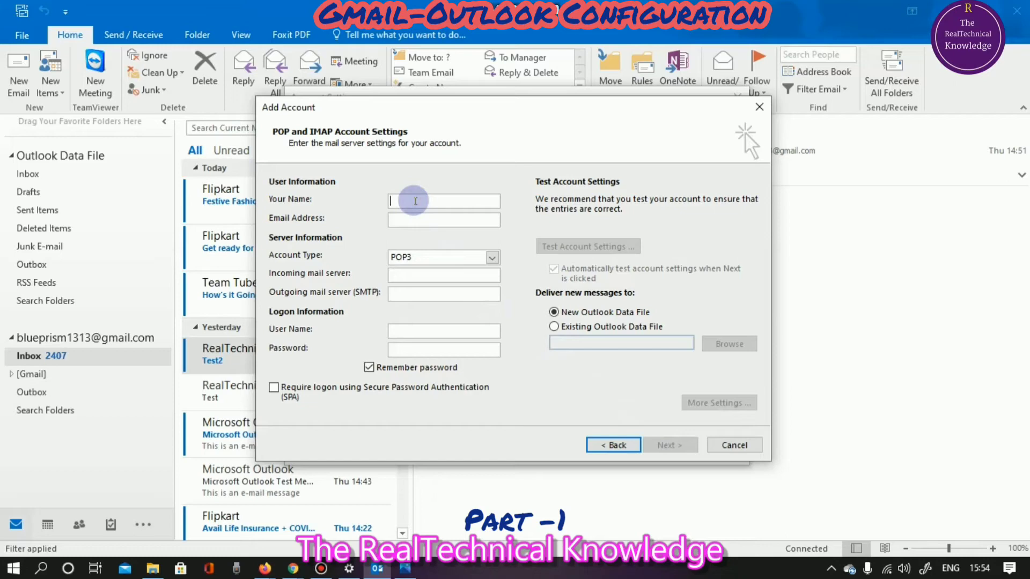
type("Rahul")
mouse_move(265, 568)
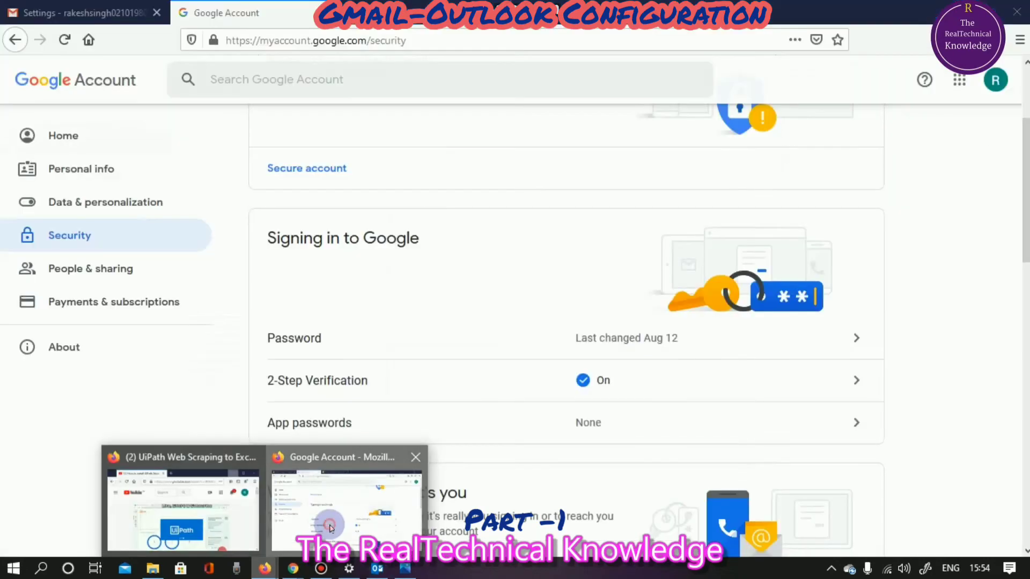
left_click(332, 523)
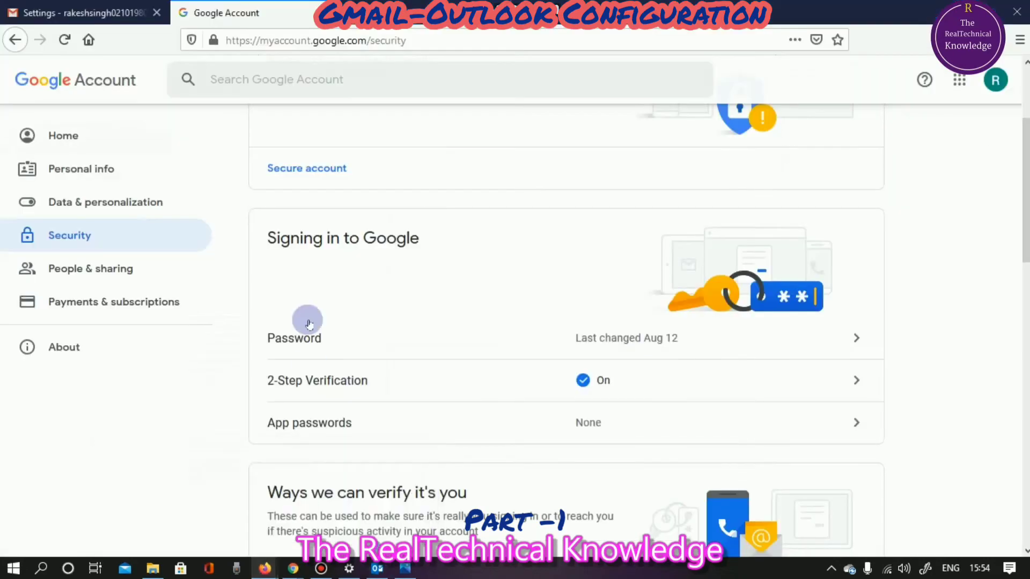
left_click(100, 13)
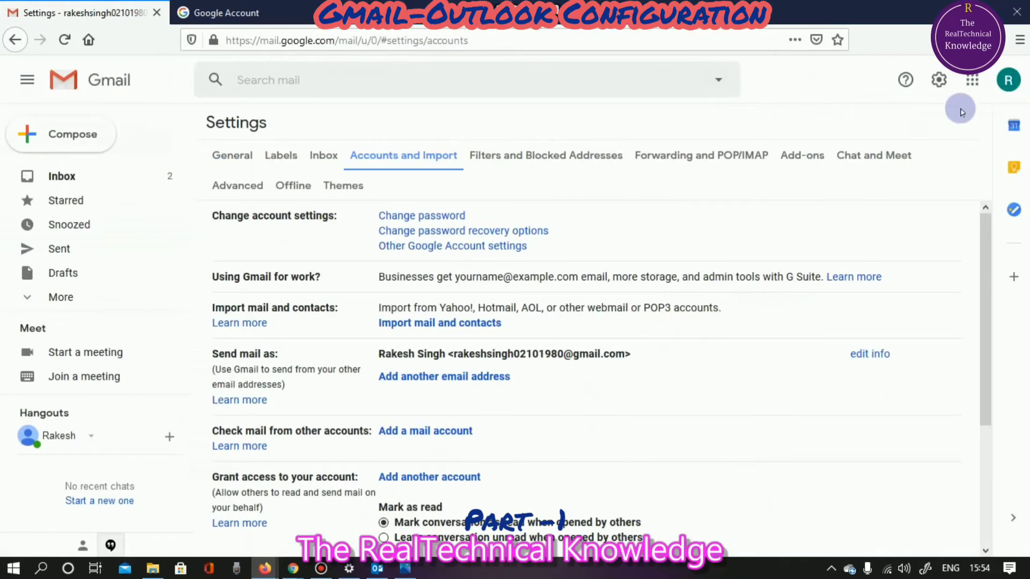
left_click(1007, 80)
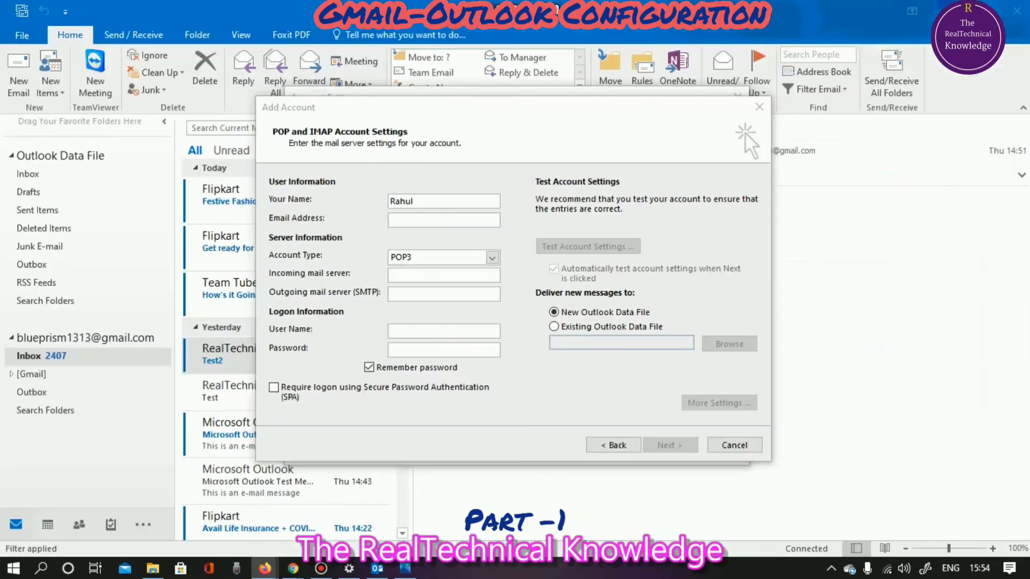
left_click(471, 189)
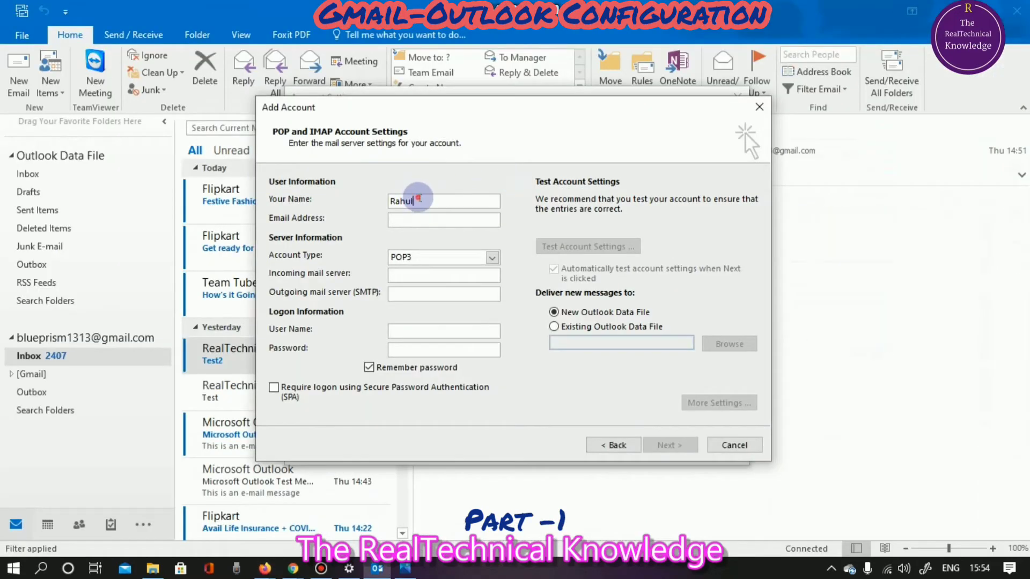
key("BackSpace")
key("BackSpace")
key("BackSpace")
key("BackSpace")
key("BackSpace")
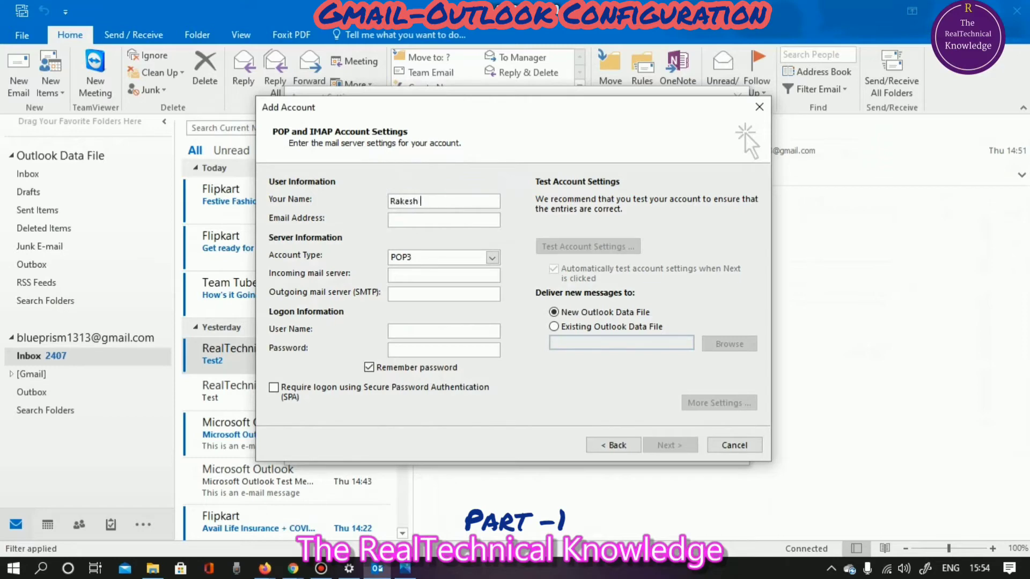
Paste the Gmail address into Email Address and keep POP3 as the account type
key("Tab")
key("ctrl+v")
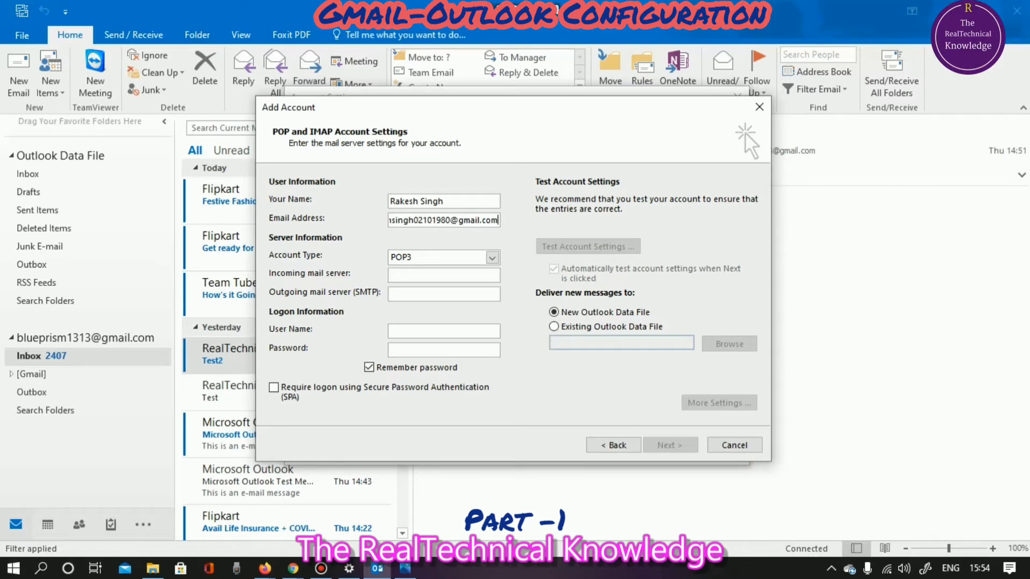
key("Tab")
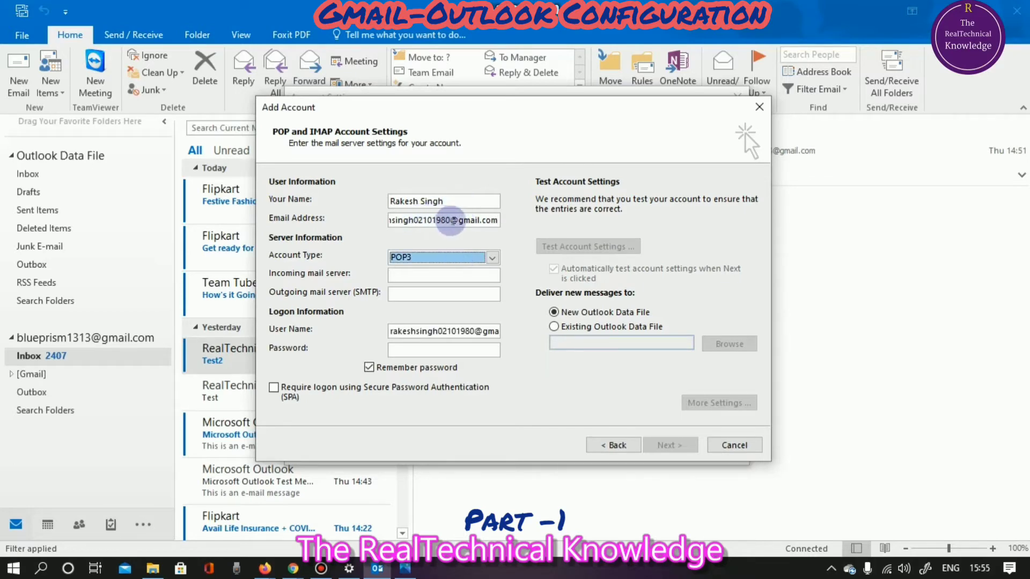
left_click(450, 220)
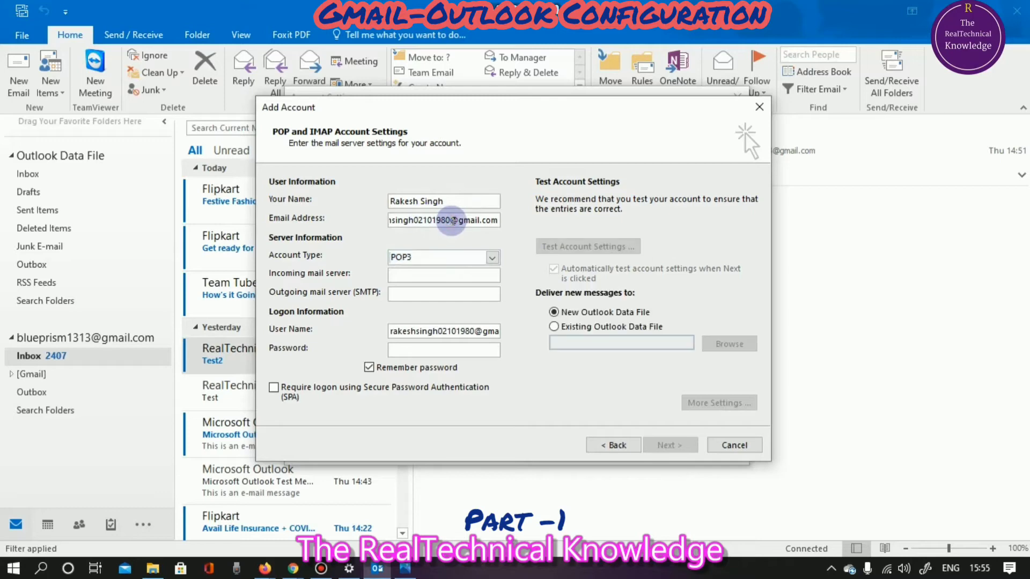
key("Home")
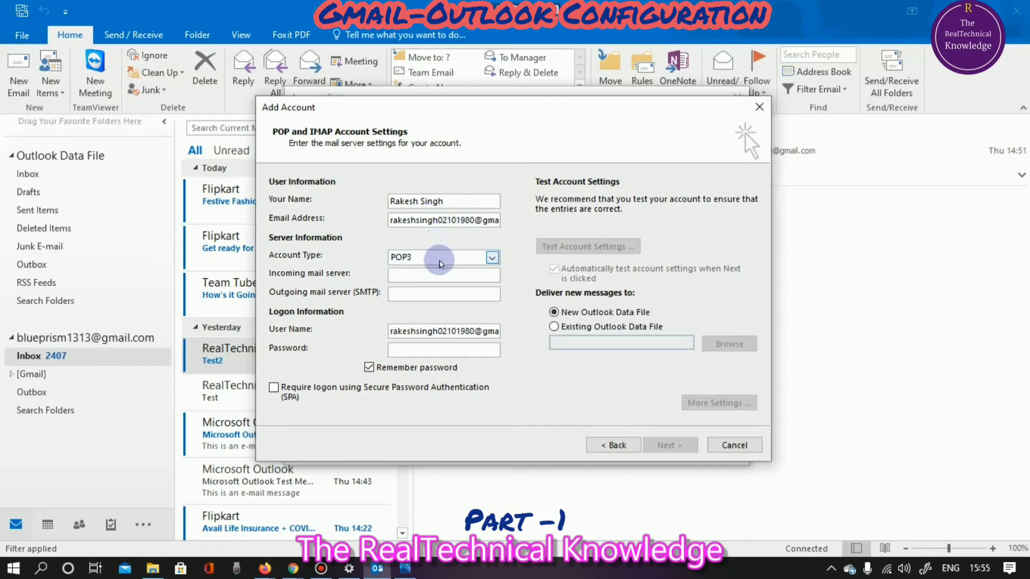
left_click(440, 259)
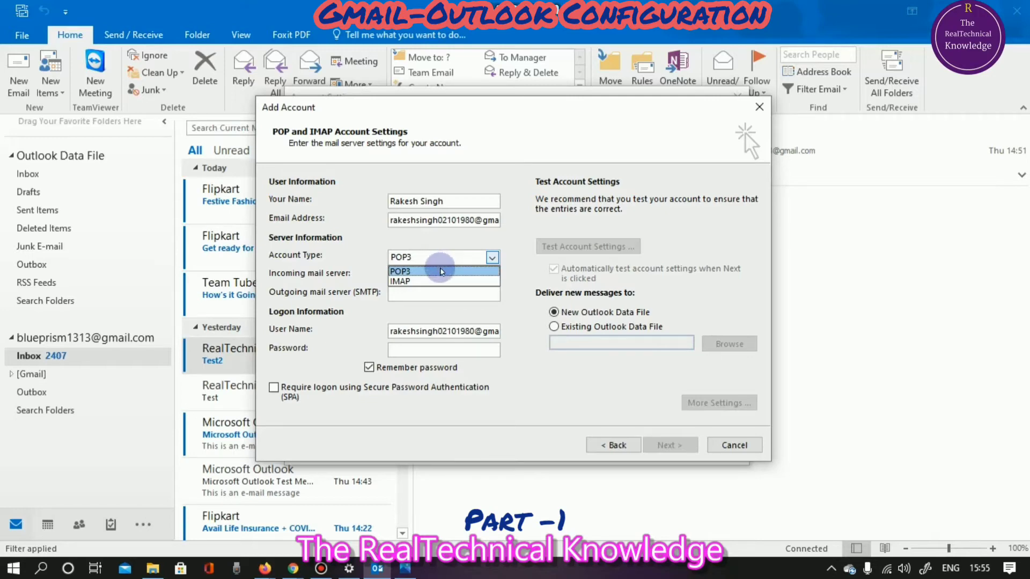
left_click(441, 271)
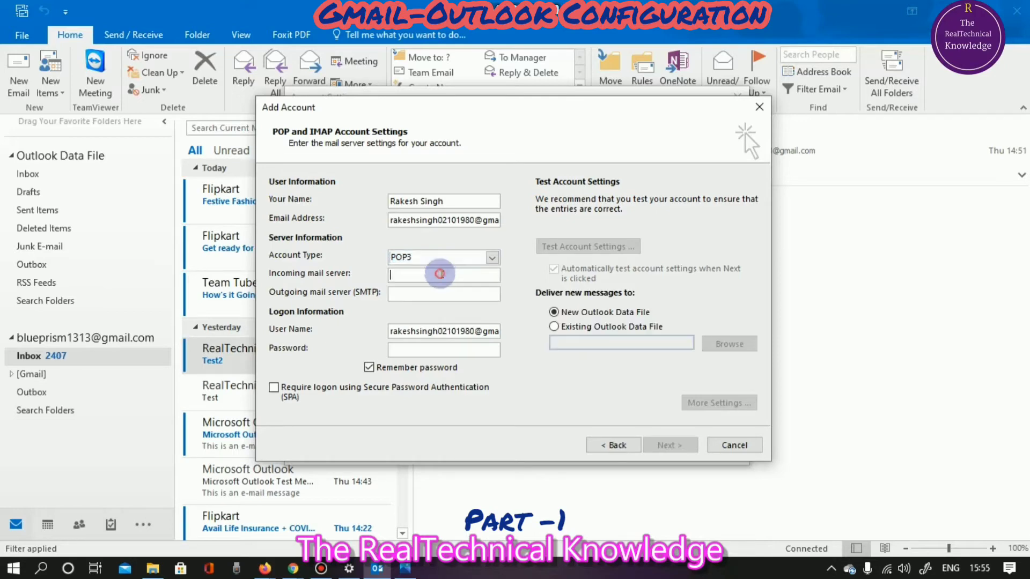
Find and select the incoming server address pop.gmail.com on the Gmail Help POP page
left_click(442, 275)
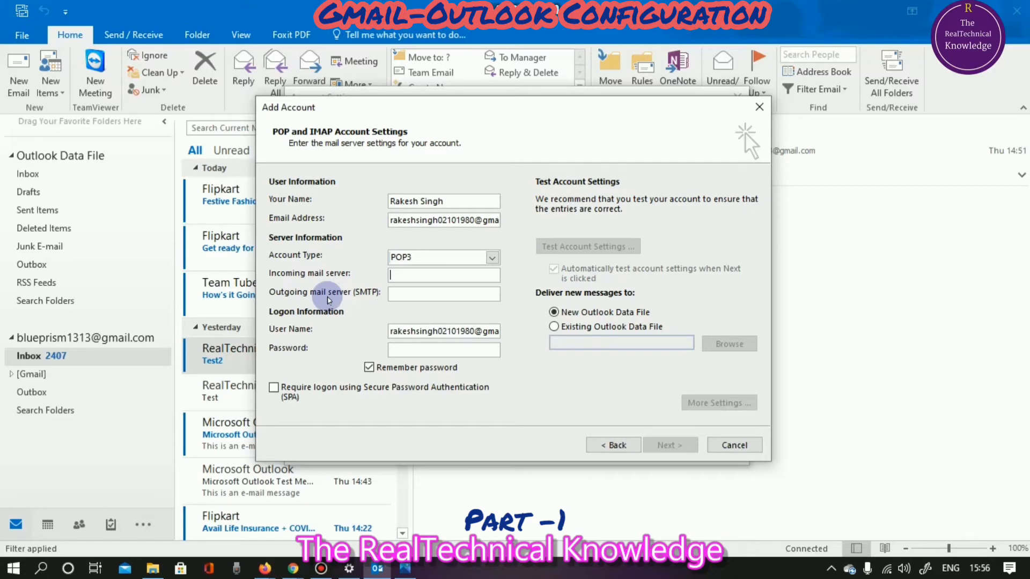
left_click(267, 570)
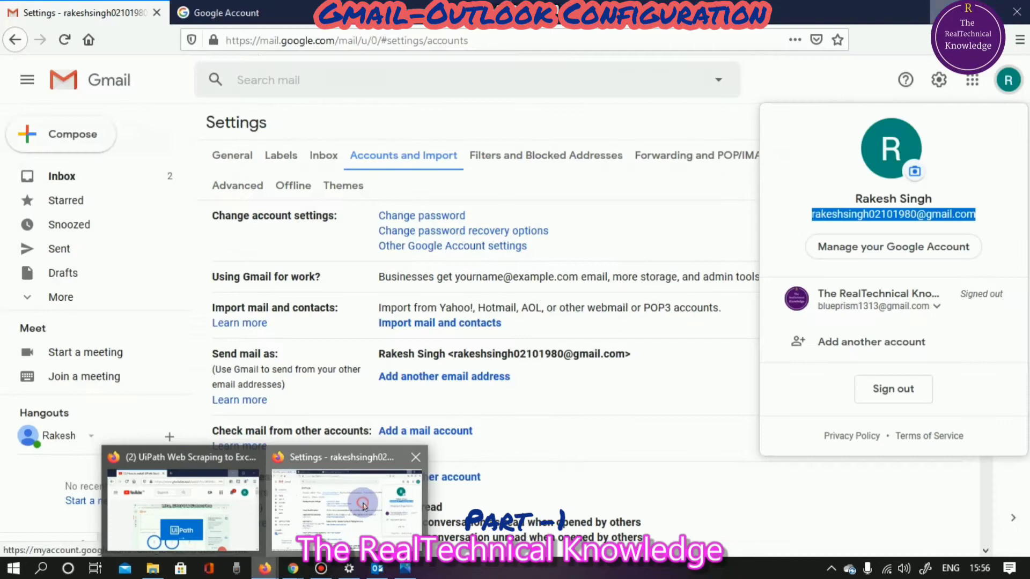
left_click(427, 321)
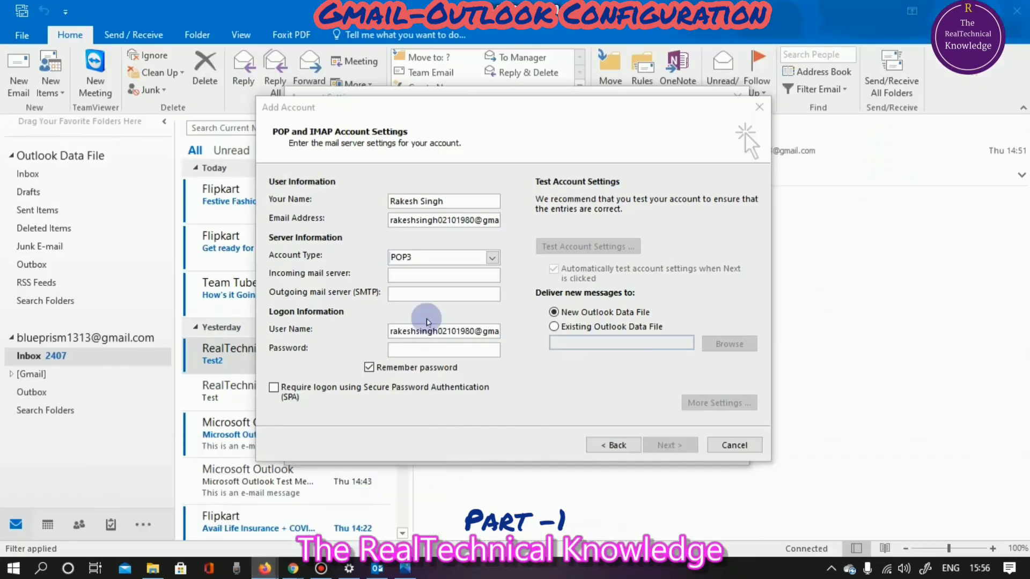
key("alt+Tab")
left_click_drag(1026, 206, 1025, 259)
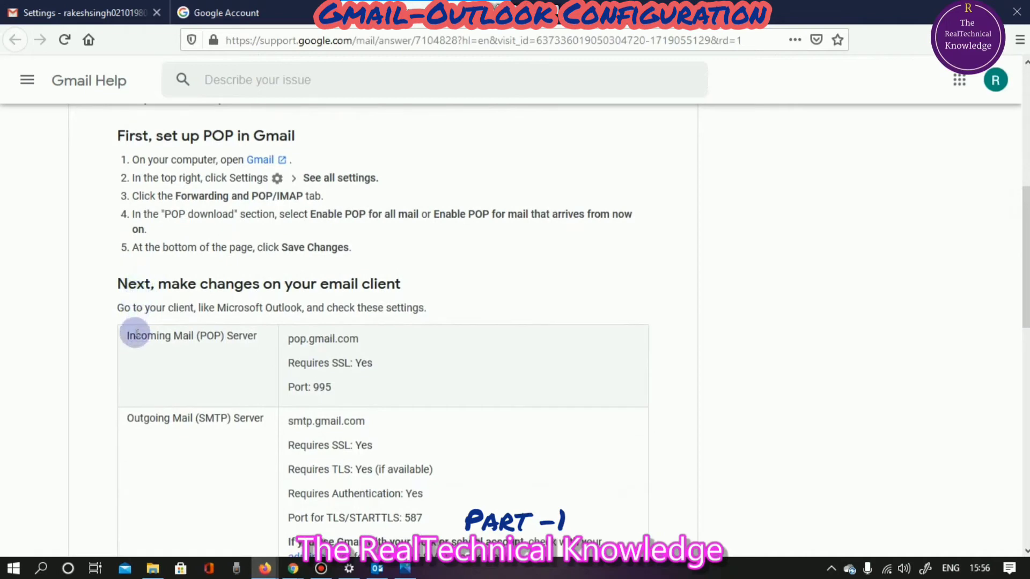
left_click_drag(137, 336, 356, 338)
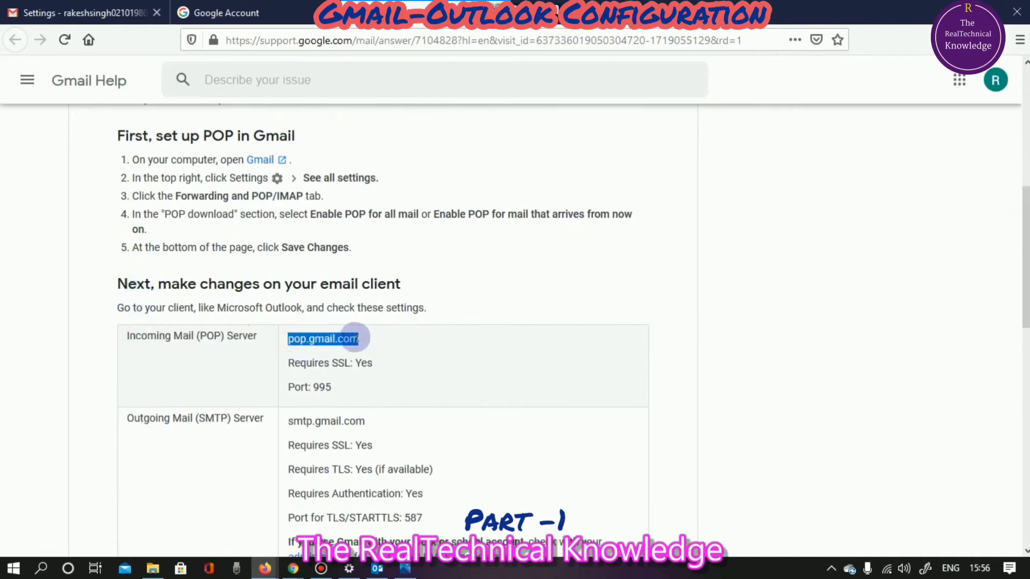
left_click(375, 570)
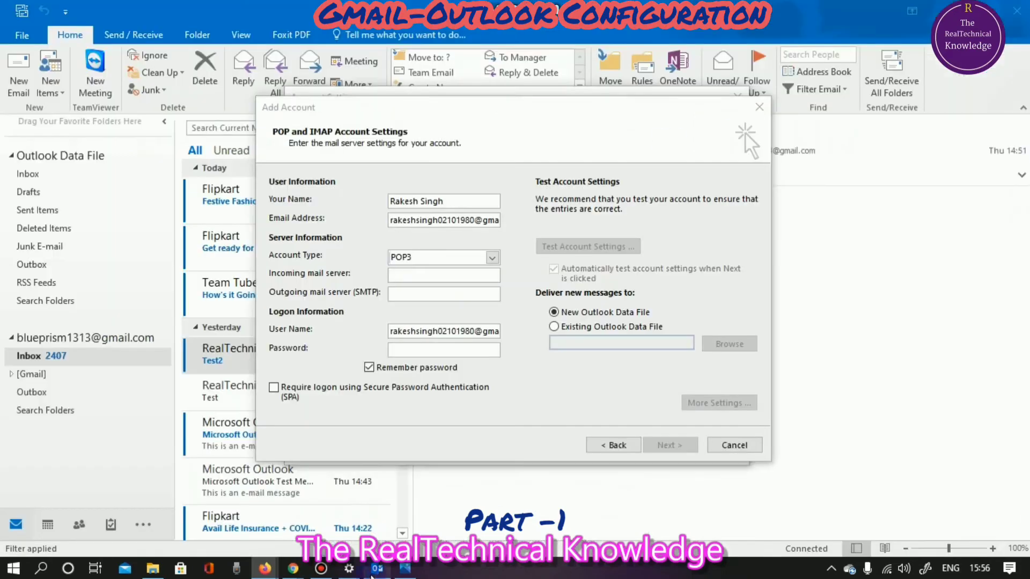
Copy smtp.gmail.com from Gmail Help and paste it as the outgoing mail server
key("alt+Tab")
left_click_drag(285, 421, 368, 416)
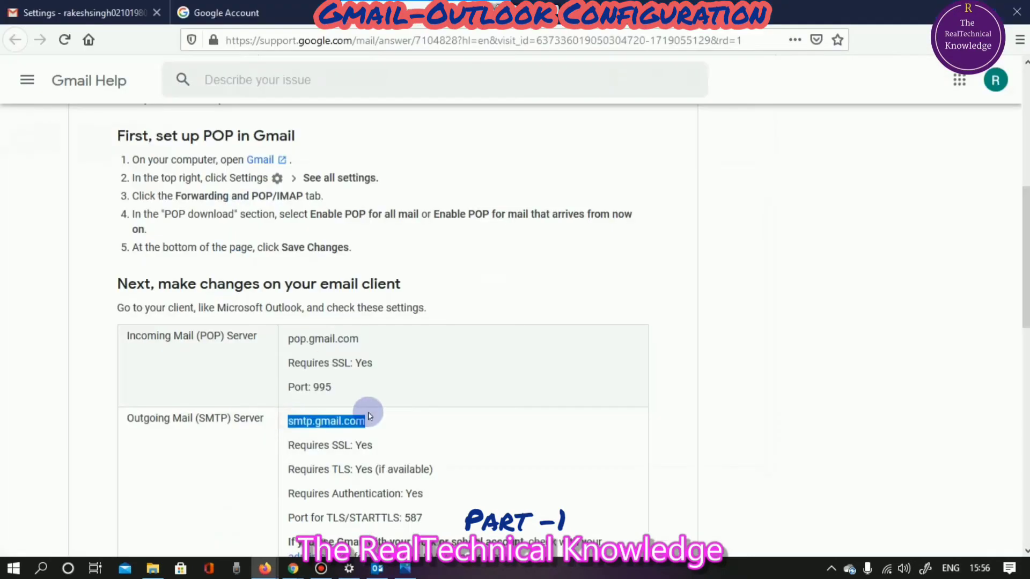
key("ctrl+c")
key("alt+Tab")
left_click(406, 295)
key("ctrl+v")
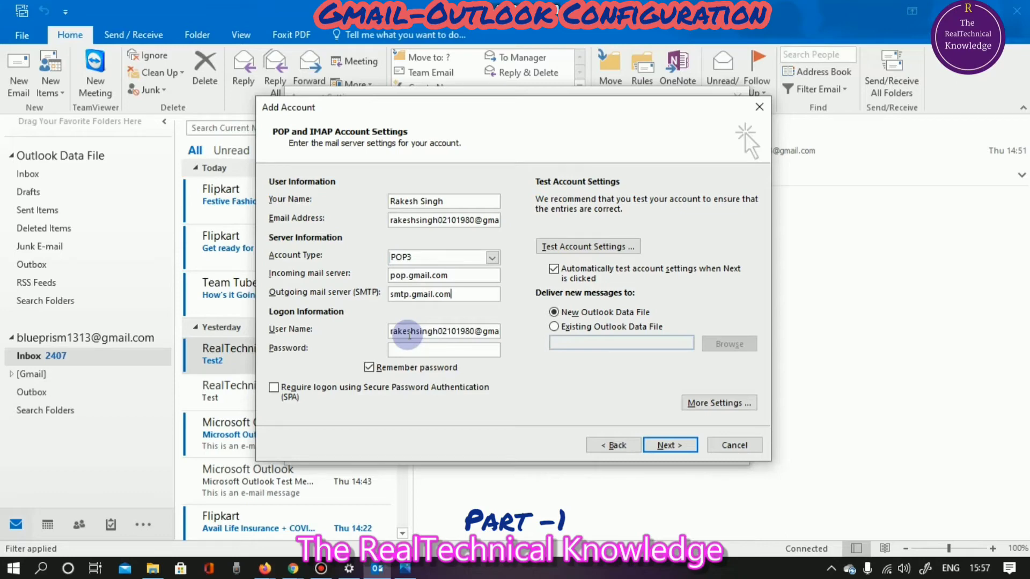
Reach App passwords from the Google Account Security page, confirming the sign-in
mouse_move(265, 569)
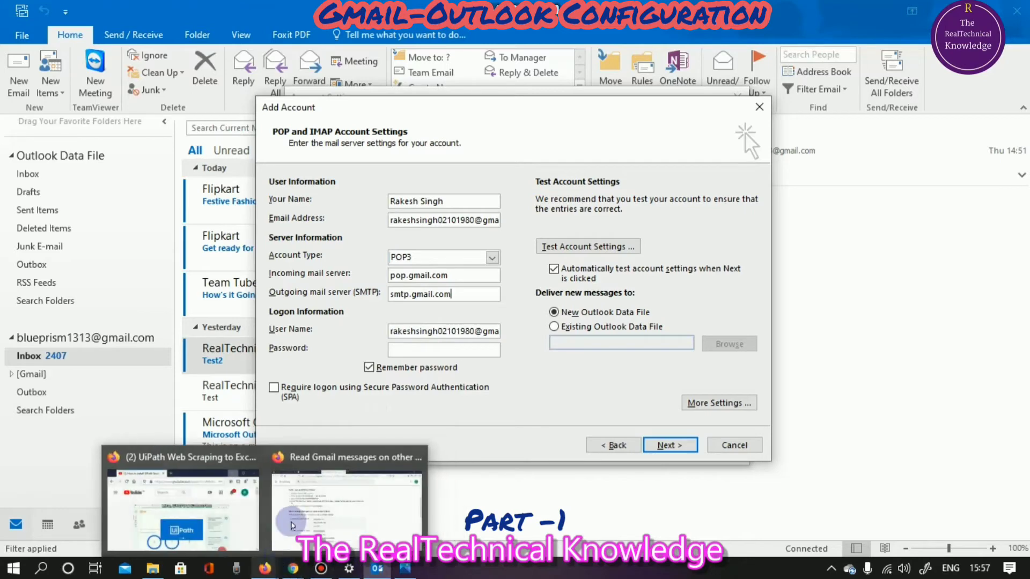
left_click(292, 526)
left_click(227, 14)
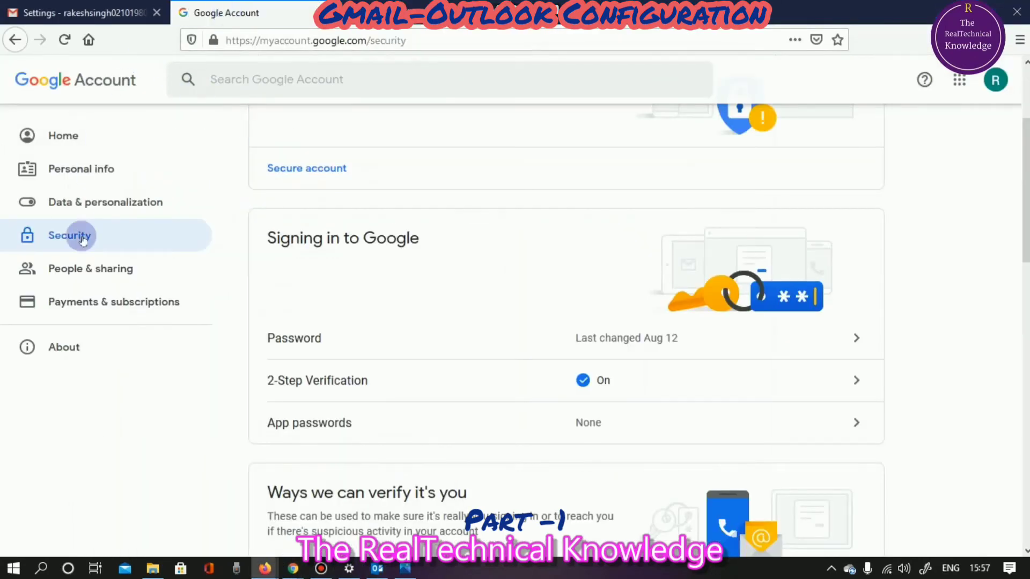
scroll(487, 309, "down", 1)
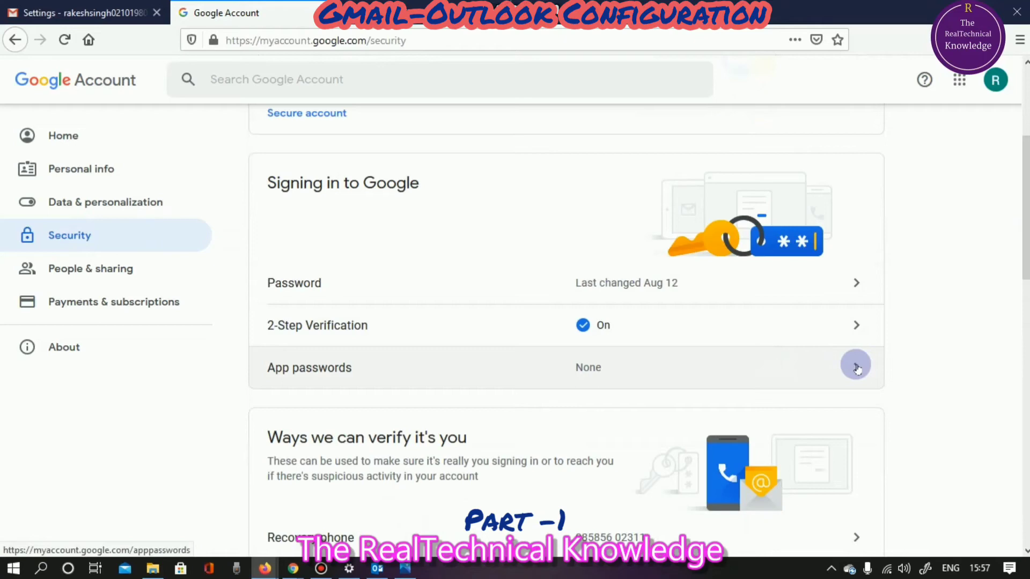
left_click(857, 368)
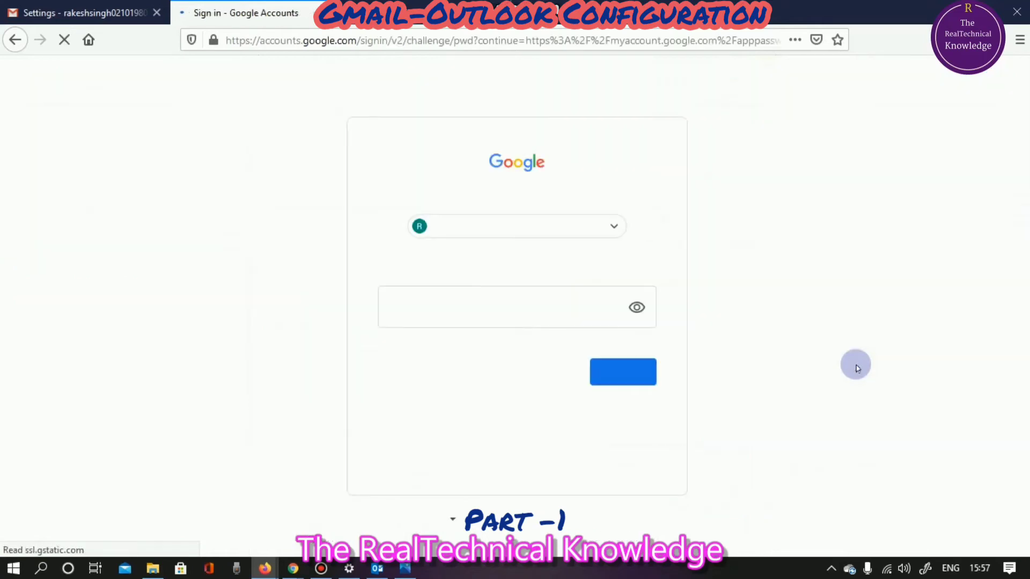
left_click(635, 367)
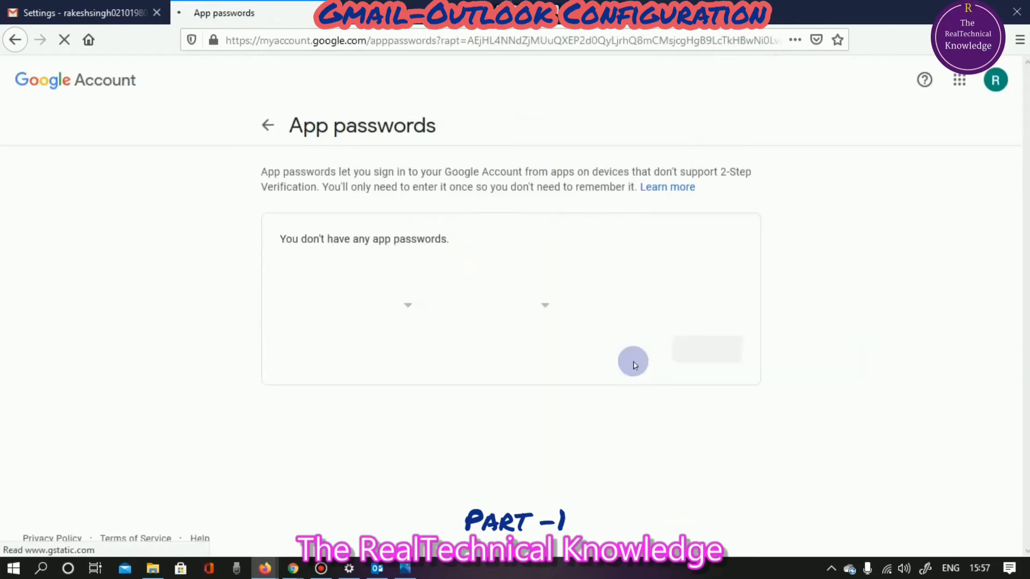
Generate an app password with Mail as the app and Windows Computer as the device
left_click(395, 306)
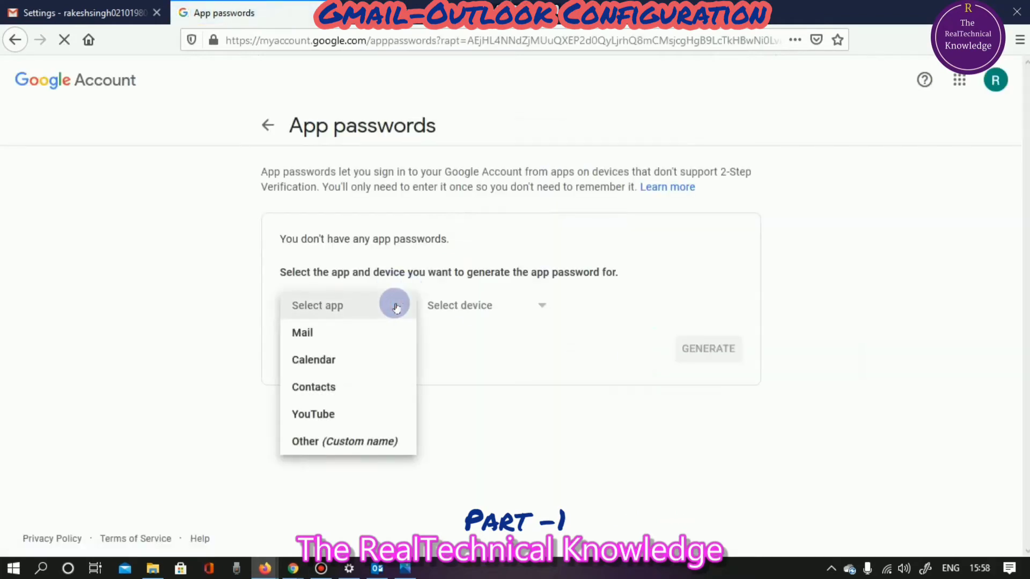
left_click(304, 333)
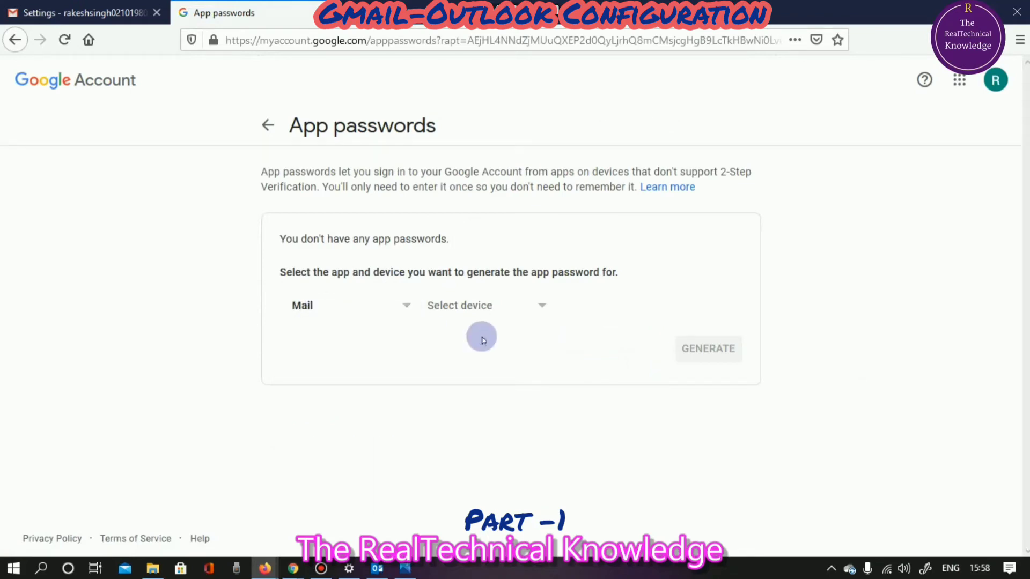
left_click(466, 308)
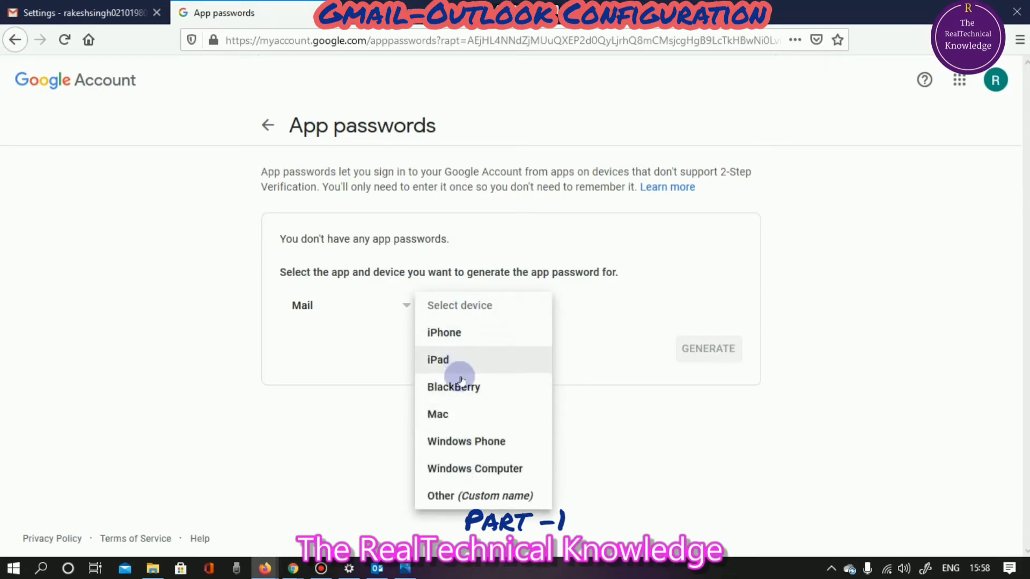
left_click(463, 471)
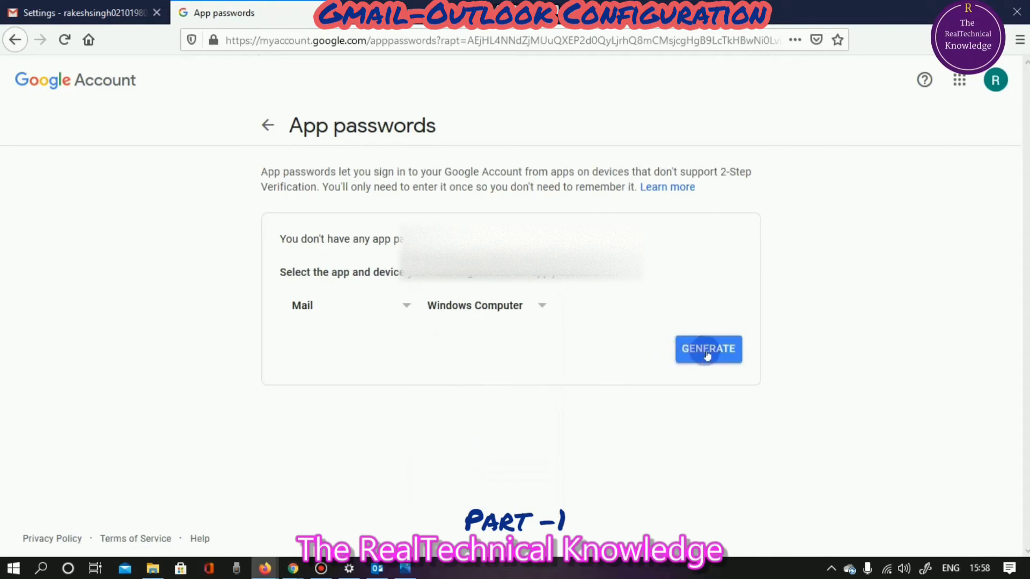
left_click(706, 354)
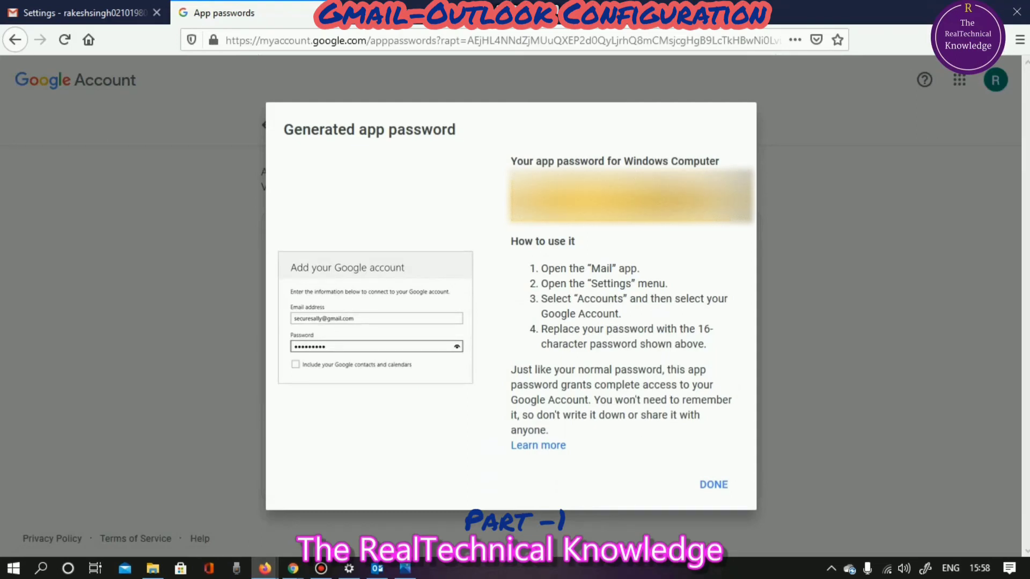
Paste the generated app password as the logon password, then open More Settings
left_click(377, 569)
left_click(435, 350)
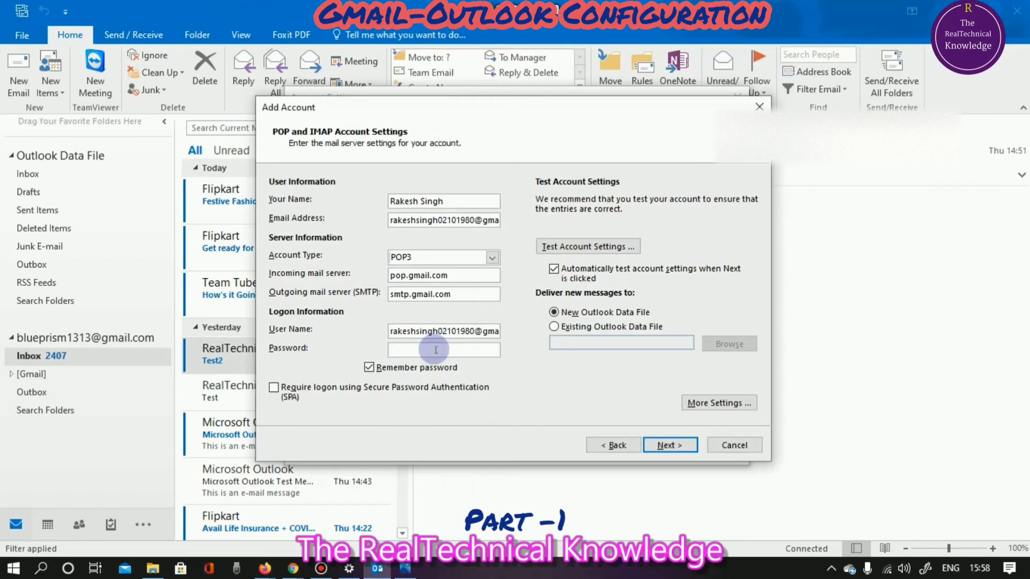
key("ctrl+v")
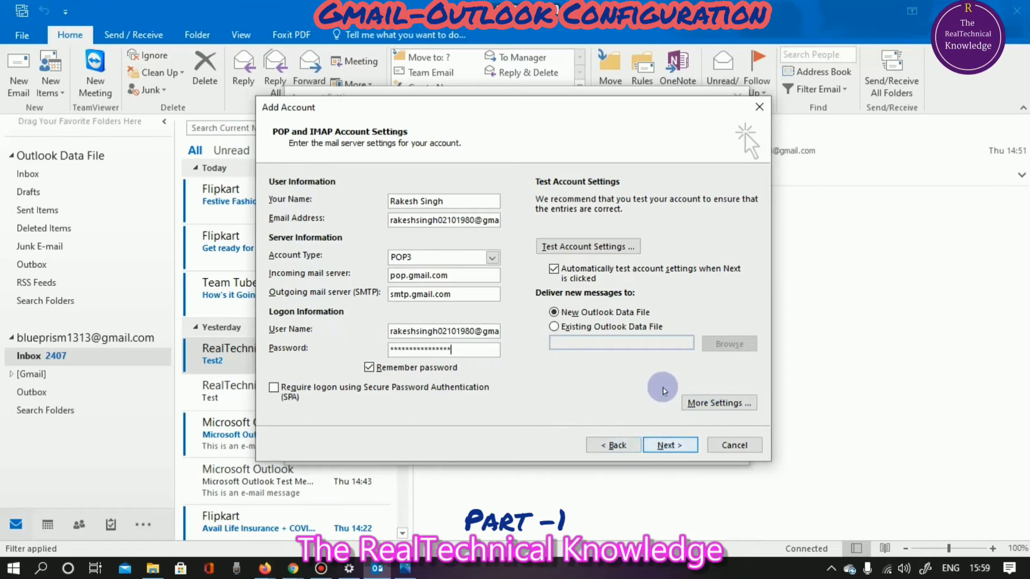
left_click(718, 407)
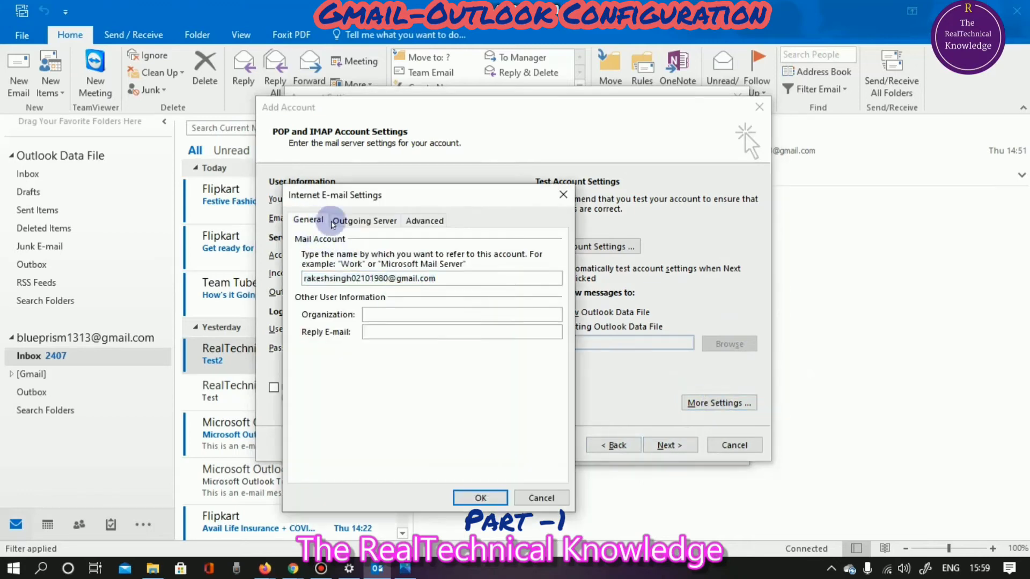
Require authentication for the outgoing SMTP server, then view the Advanced port settings
left_click(351, 222)
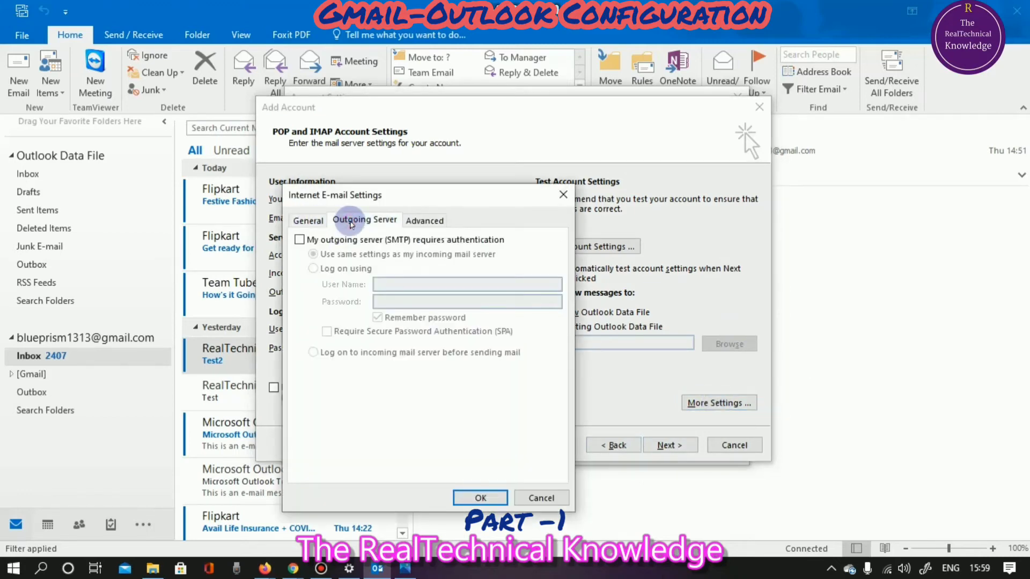
left_click(299, 240)
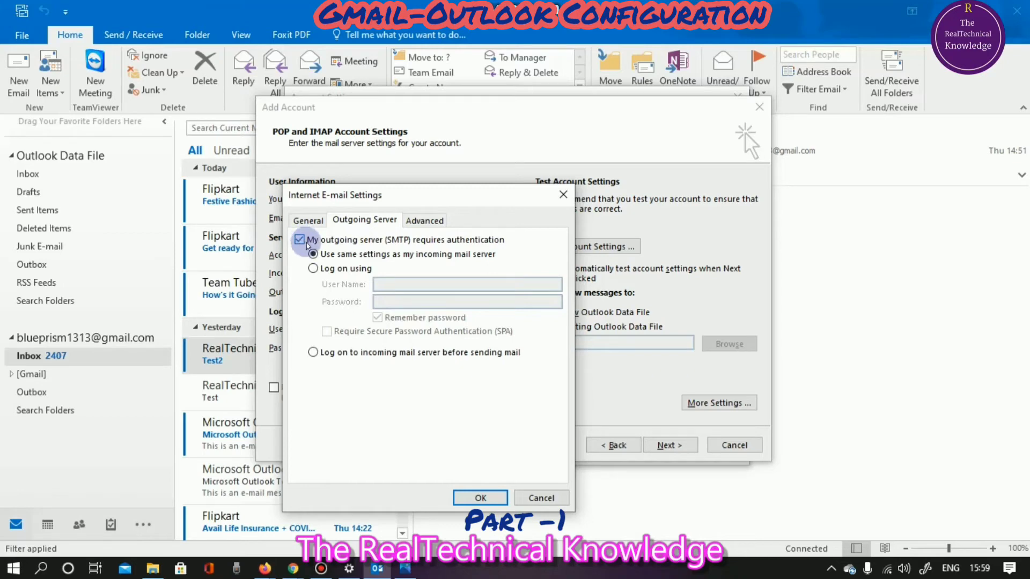
left_click(420, 220)
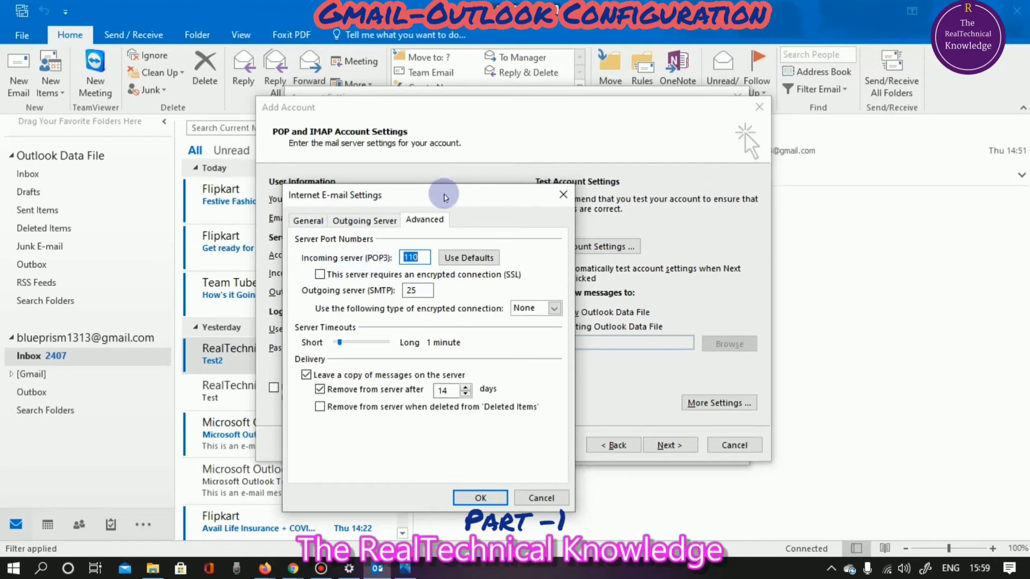
left_click_drag(445, 194, 816, 198)
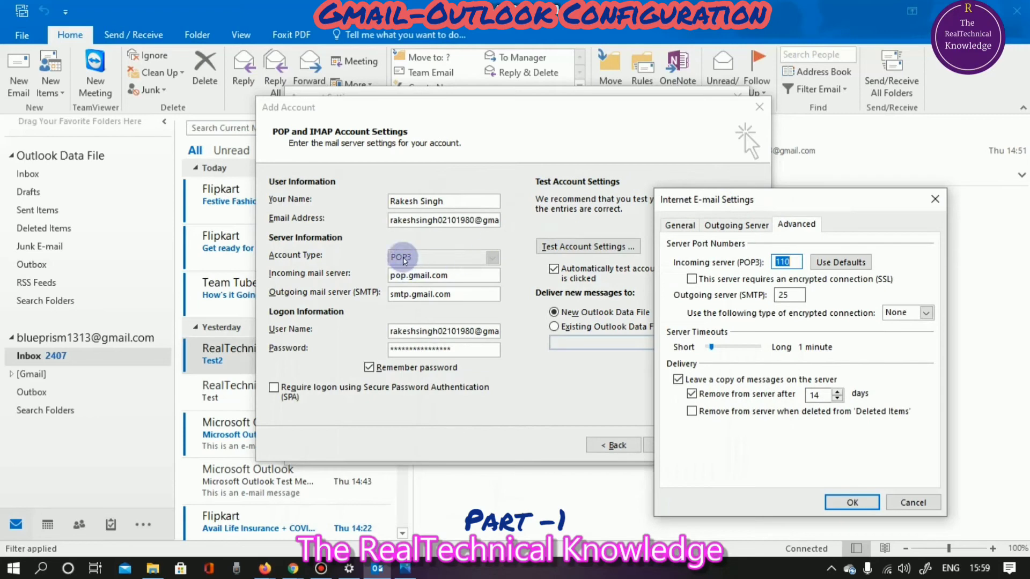
left_click(293, 568)
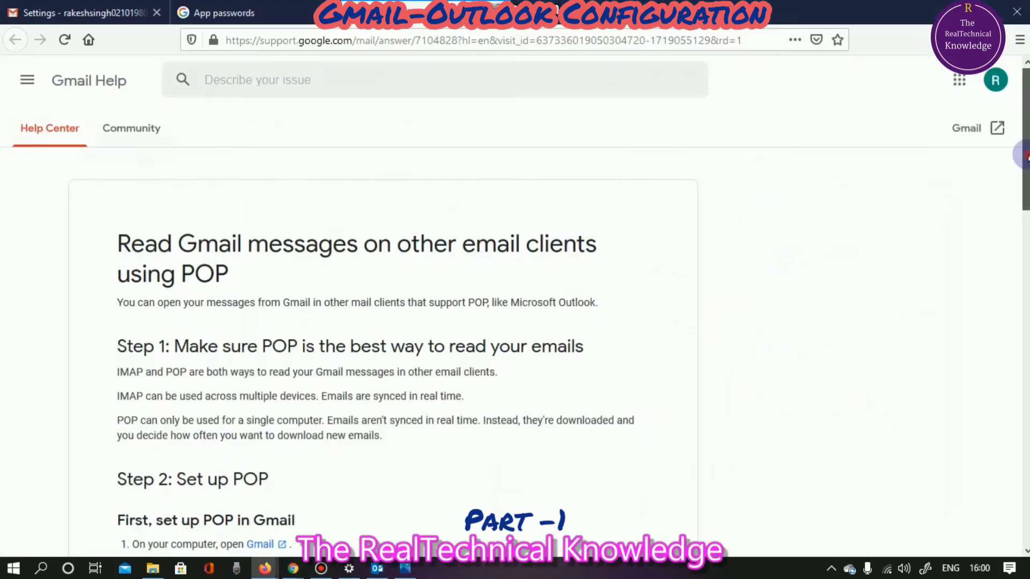
scroll(1025, 255, "down", 5)
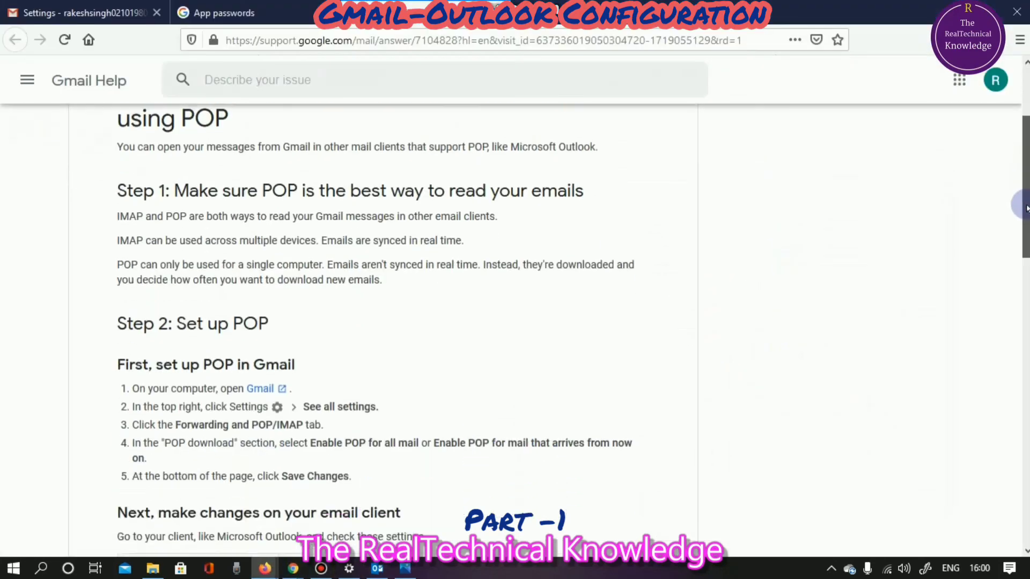
Note Gmail's recommended ports in Gmail Help: 995 for POP with SSL, 587 for TLS
scroll(1025, 255, "down", 1)
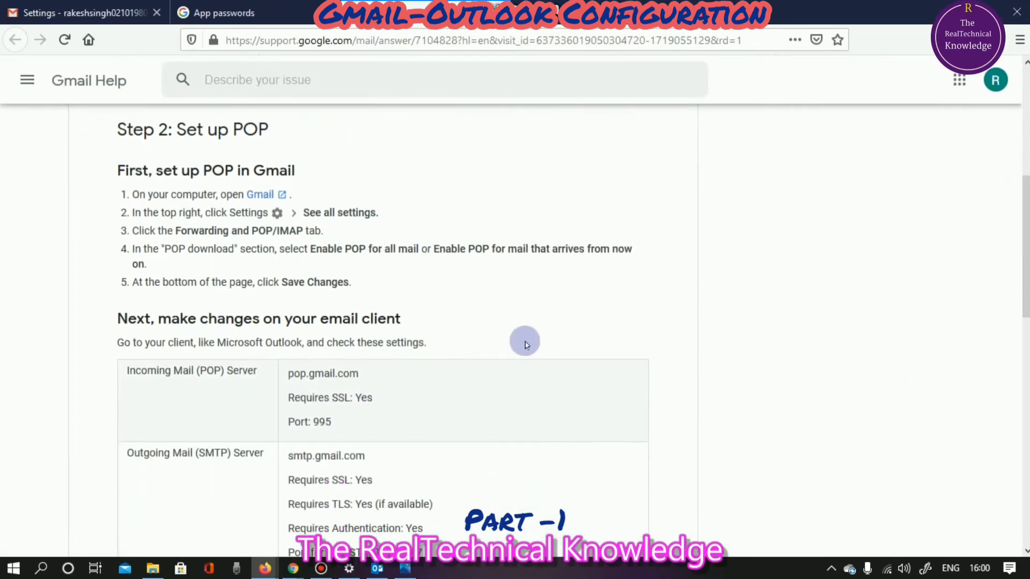
left_click_drag(287, 428, 332, 424)
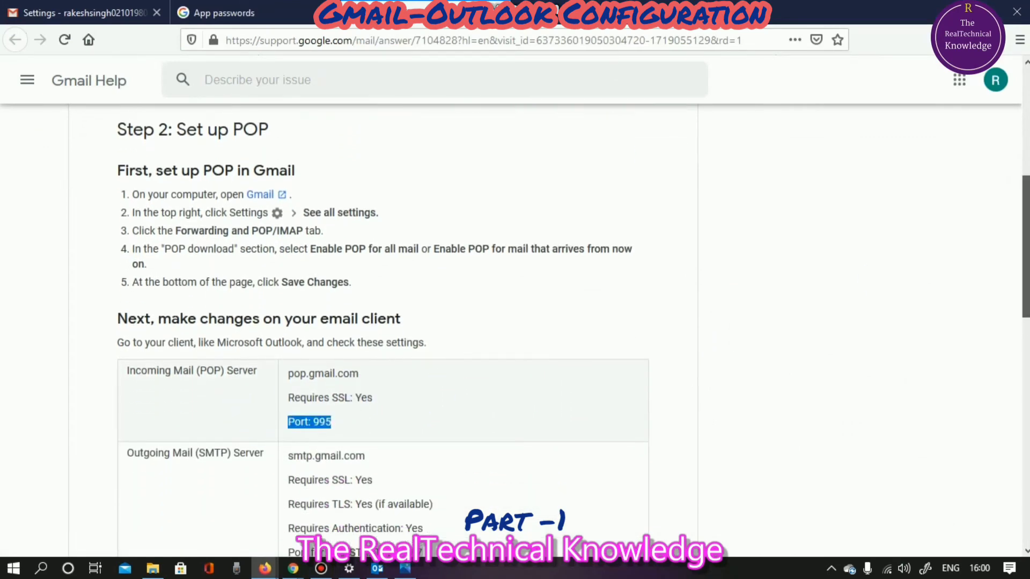
scroll(379, 360, "down", 3)
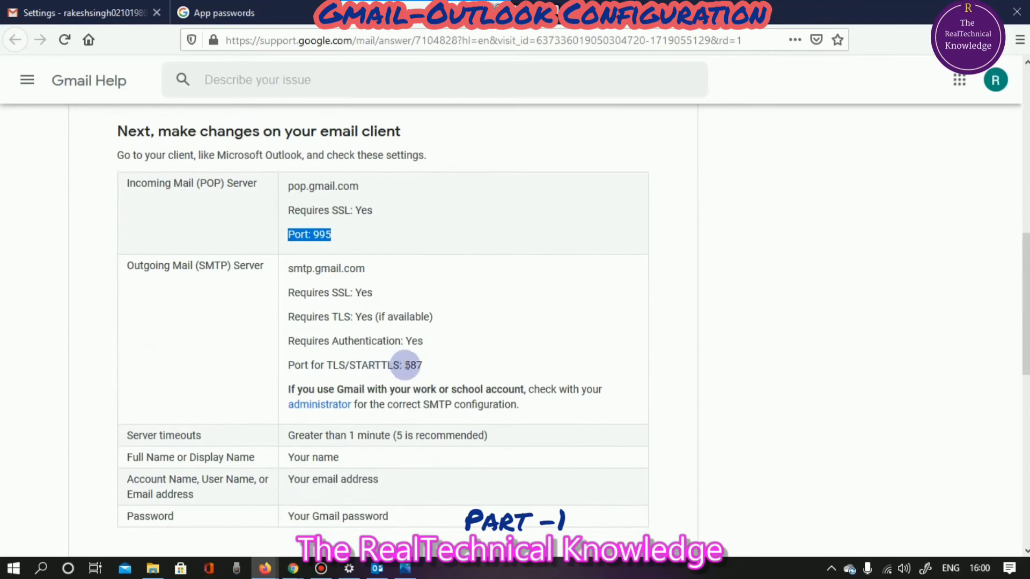
left_click_drag(403, 365, 429, 366)
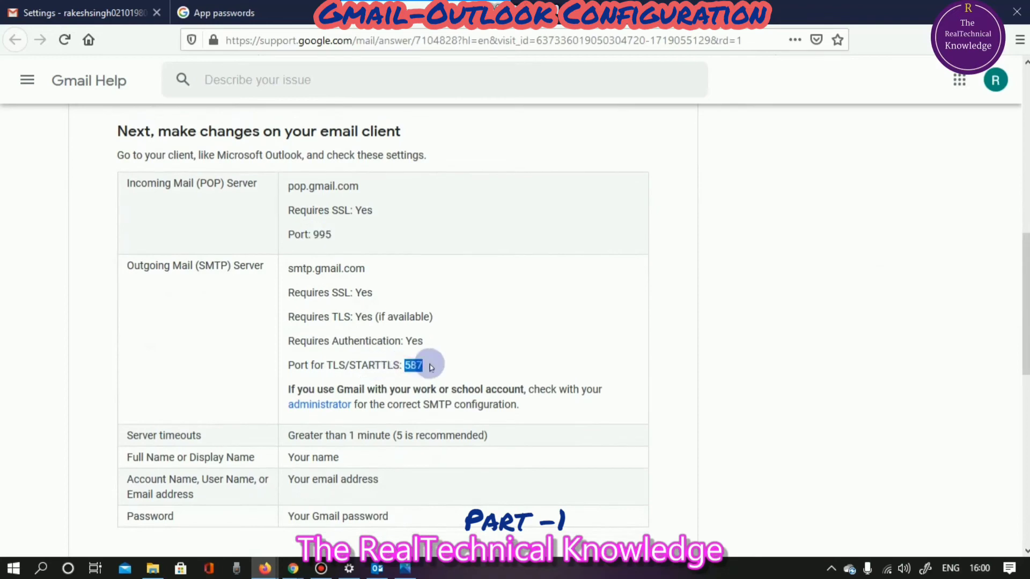
key("alt+Tab")
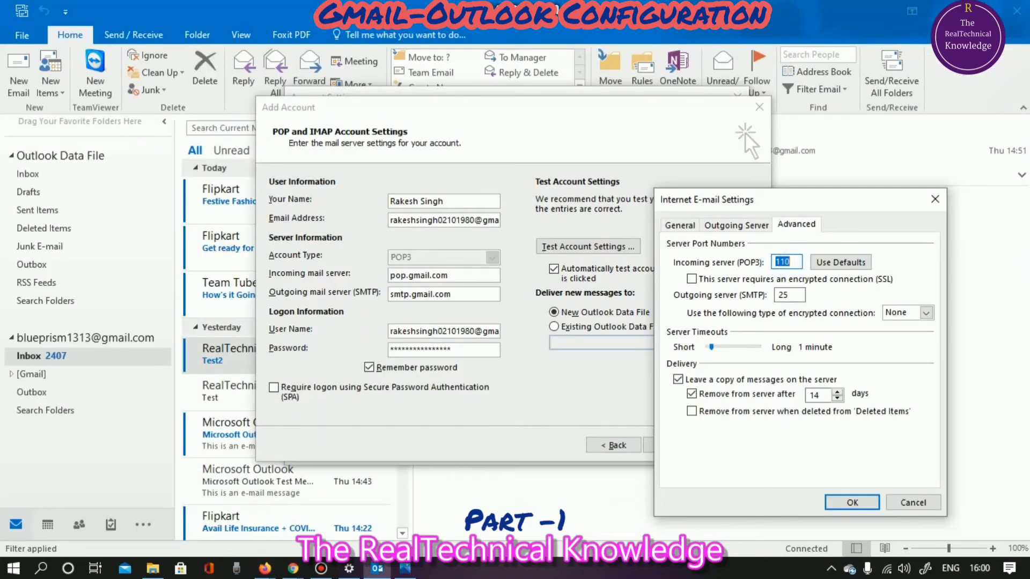
Set incoming port 995 with SSL and SMTP port 587 with TLS encryption, then save
type("995")
left_click(690, 279)
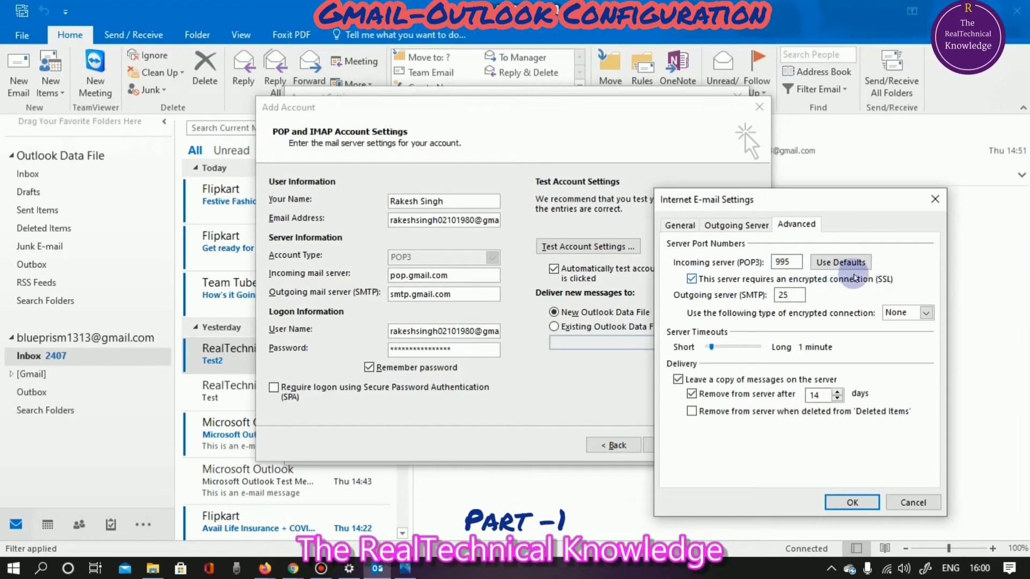
double_click(791, 293)
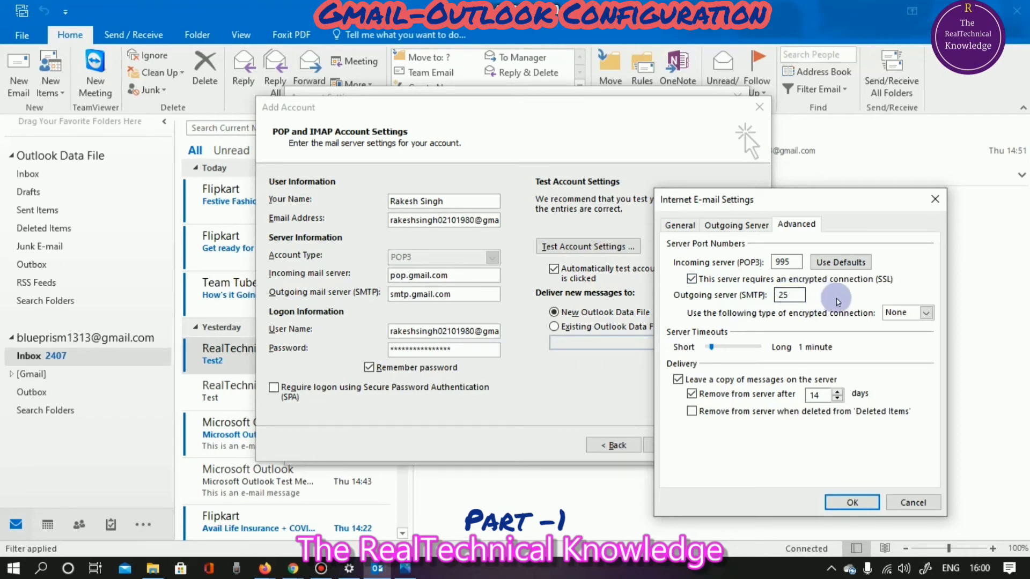
left_click(915, 310)
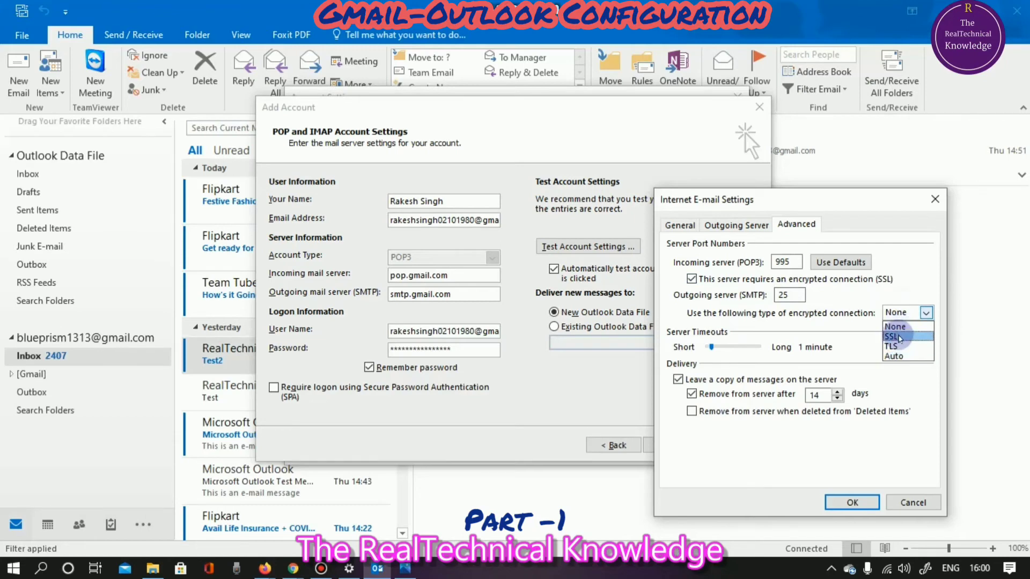
left_click(898, 348)
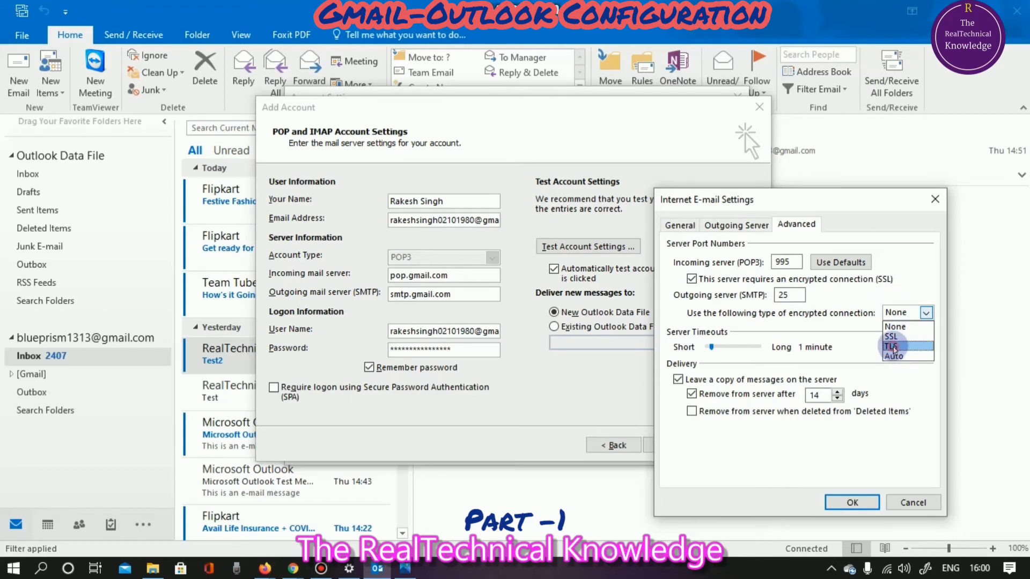
left_click(892, 347)
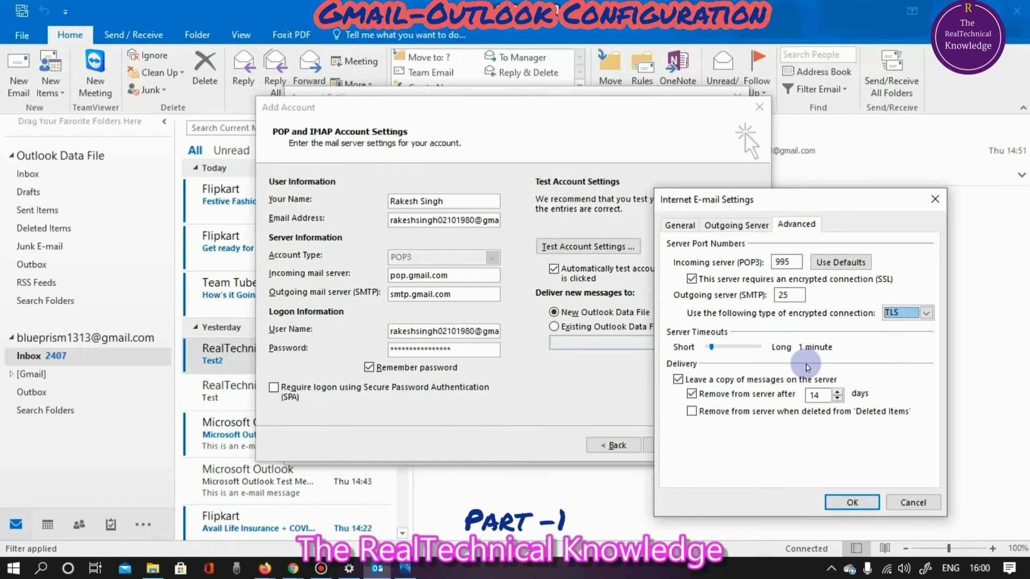
key("alt+Tab")
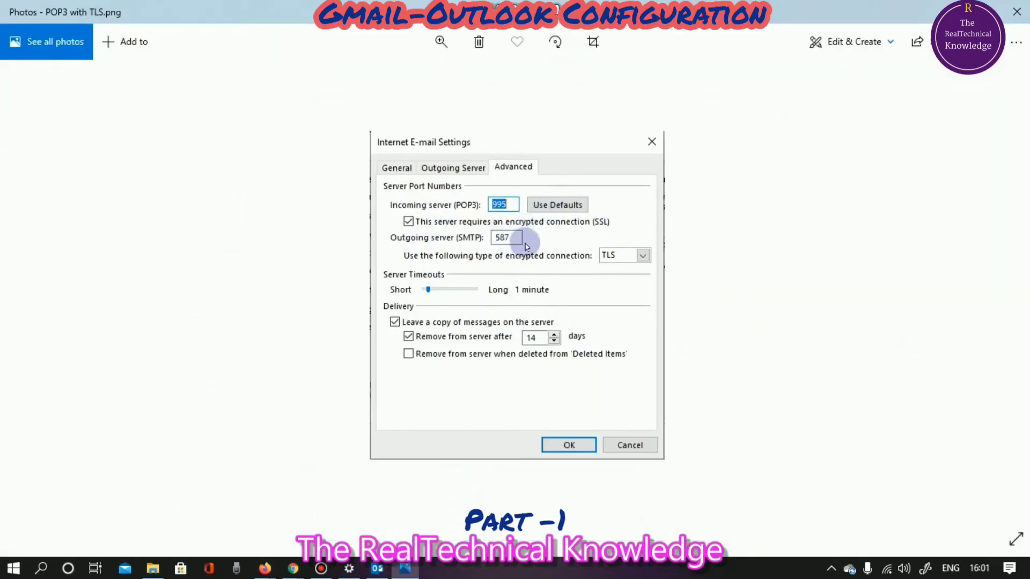
left_click(376, 568)
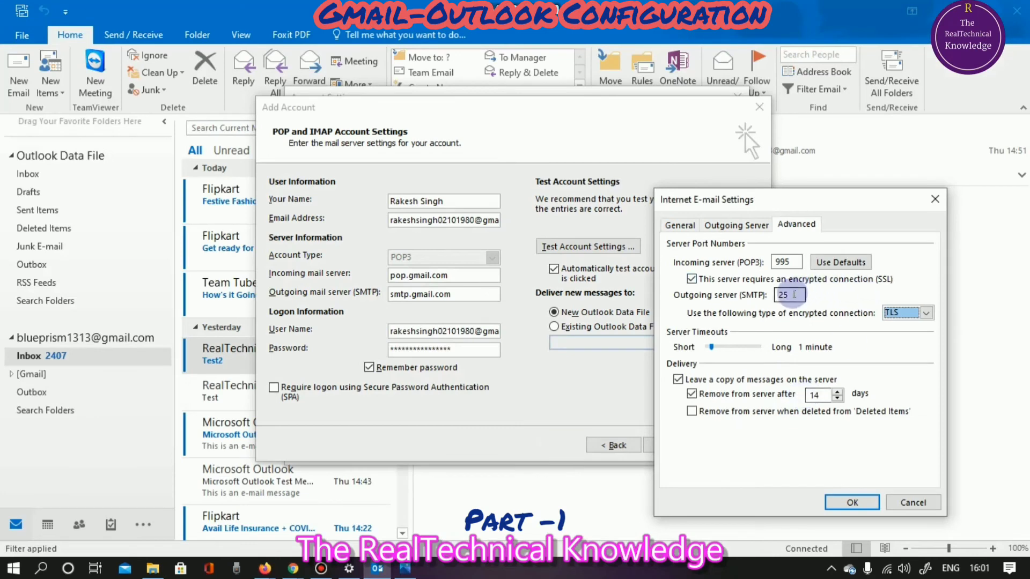
double_click(785, 294)
type("587")
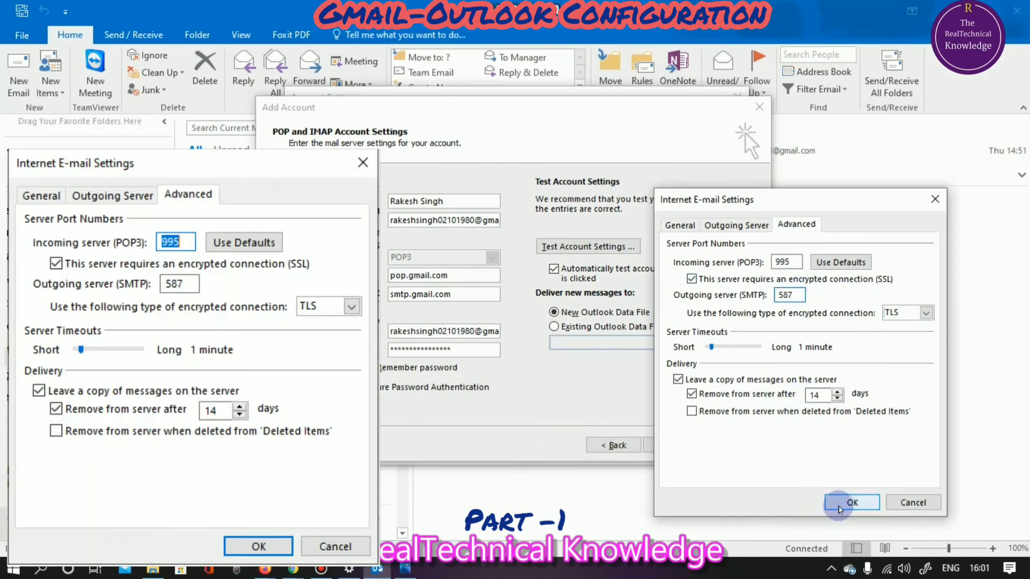
left_click(844, 503)
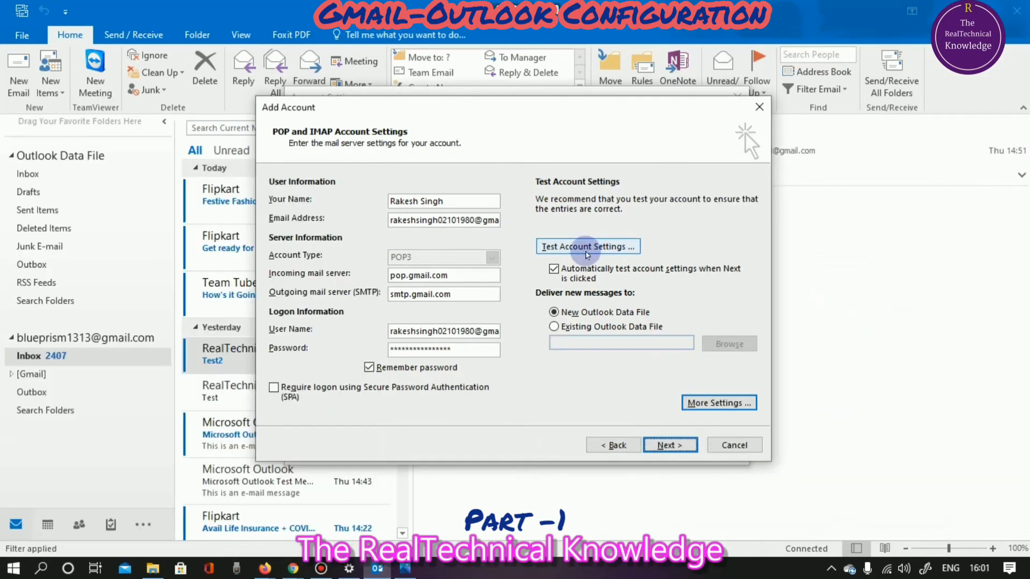
Run the account tests twice, with both incoming and outgoing checks passing, and reach 'You're all set!'
left_click(596, 249)
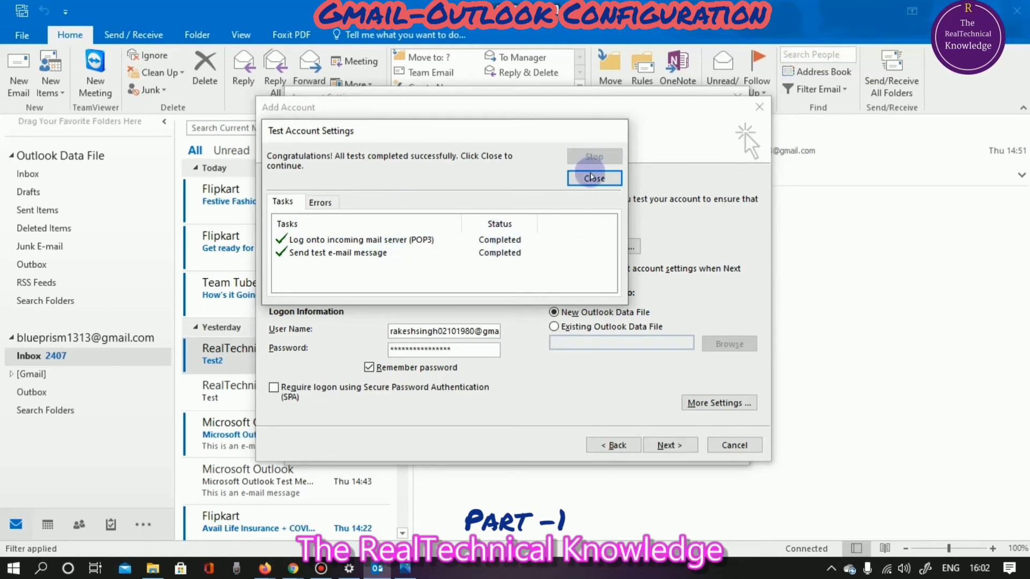
left_click(594, 178)
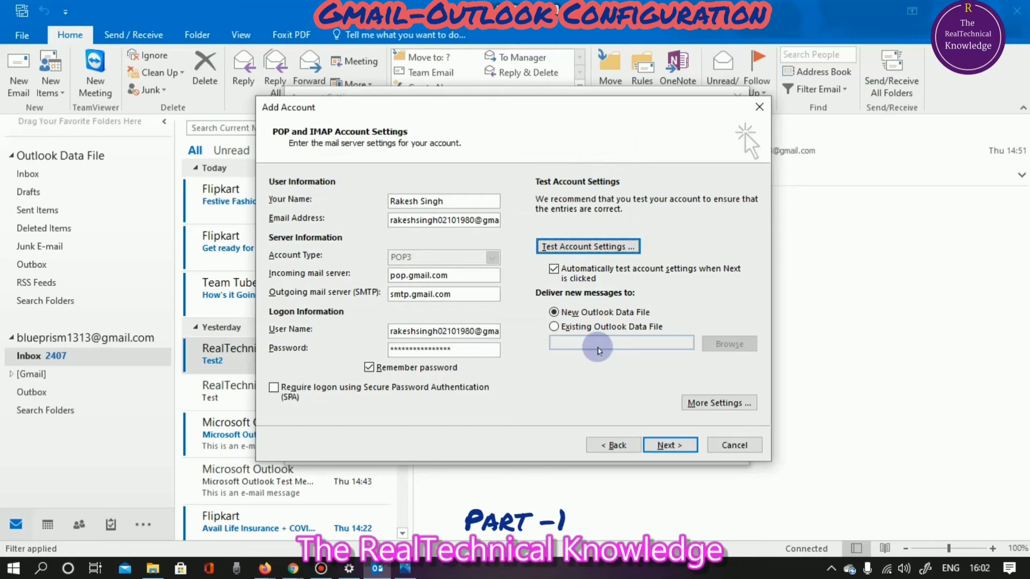
left_click(676, 444)
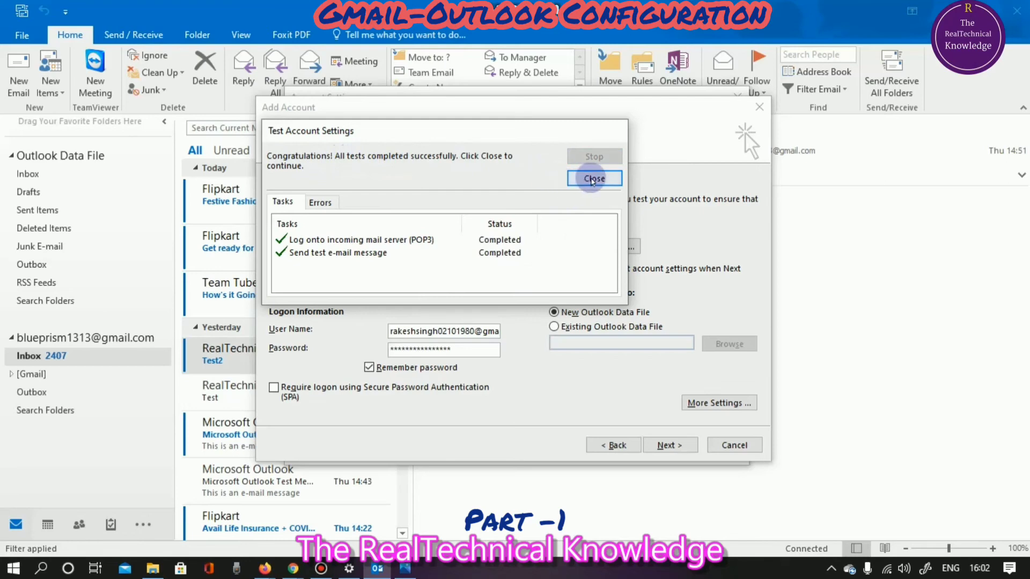
left_click(592, 179)
left_click(663, 447)
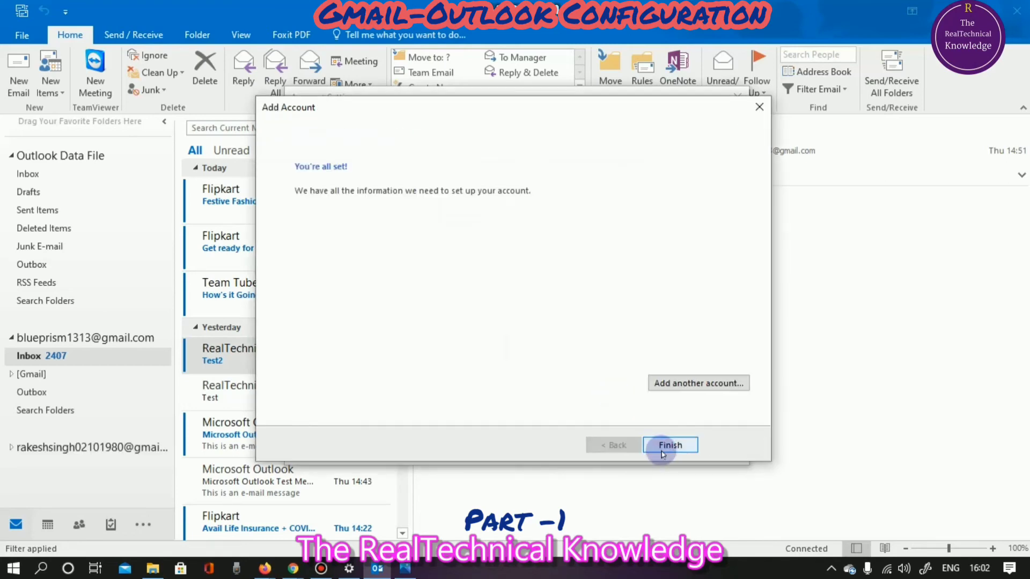
Finish the wizard, set the POP Gmail account as default, and expand its folders
left_click(662, 446)
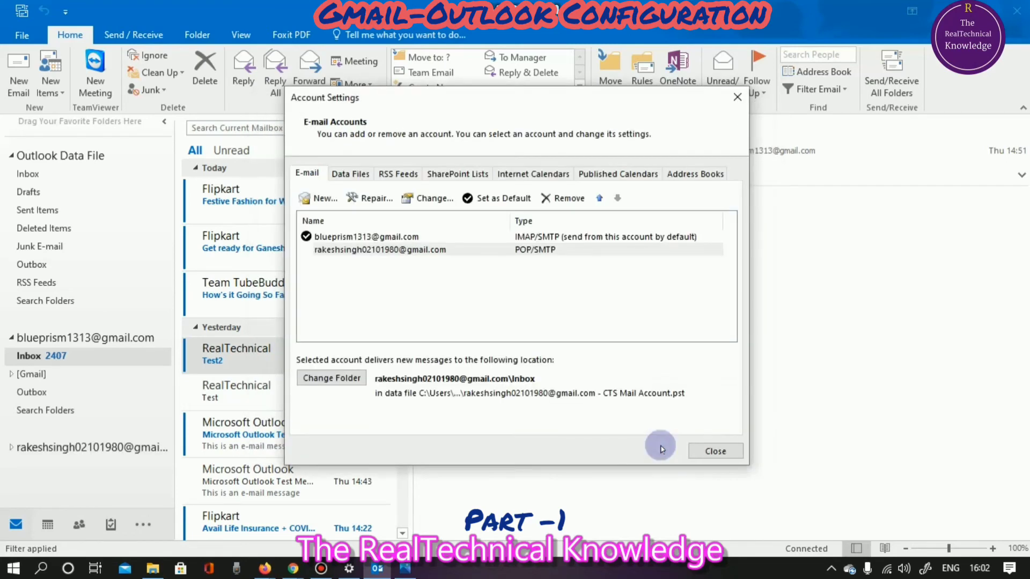
left_click(344, 254)
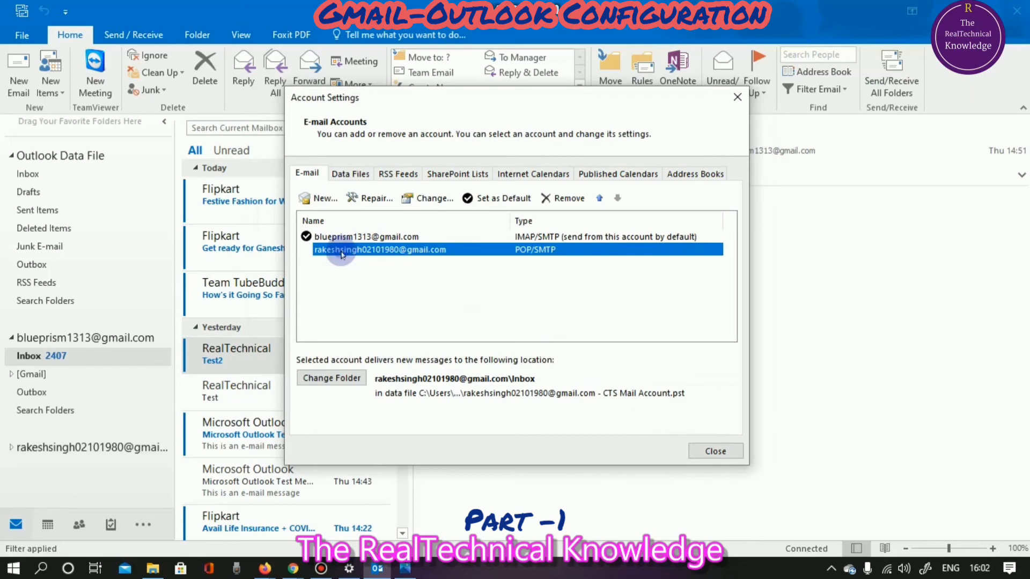
left_click(514, 199)
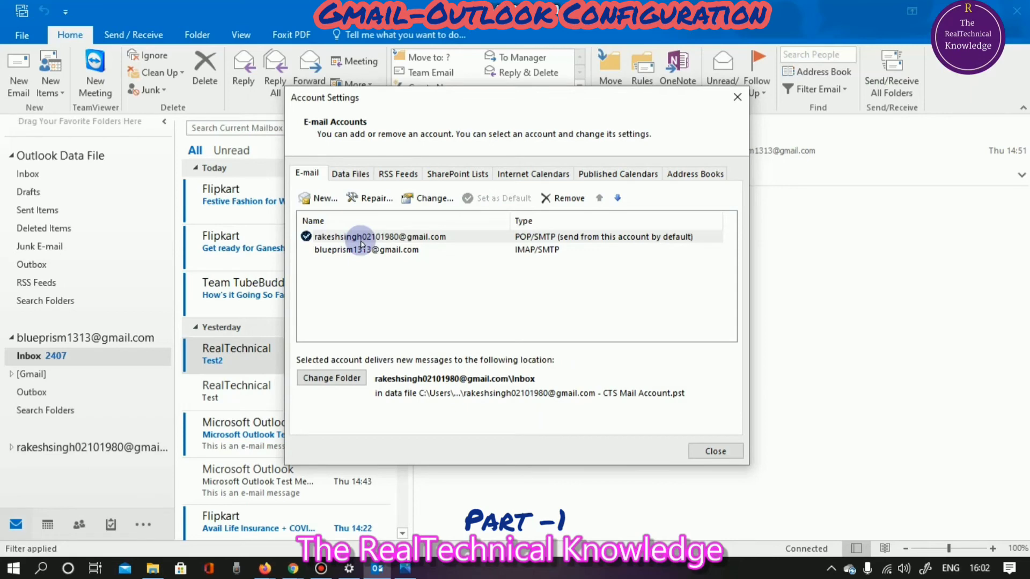
left_click(715, 451)
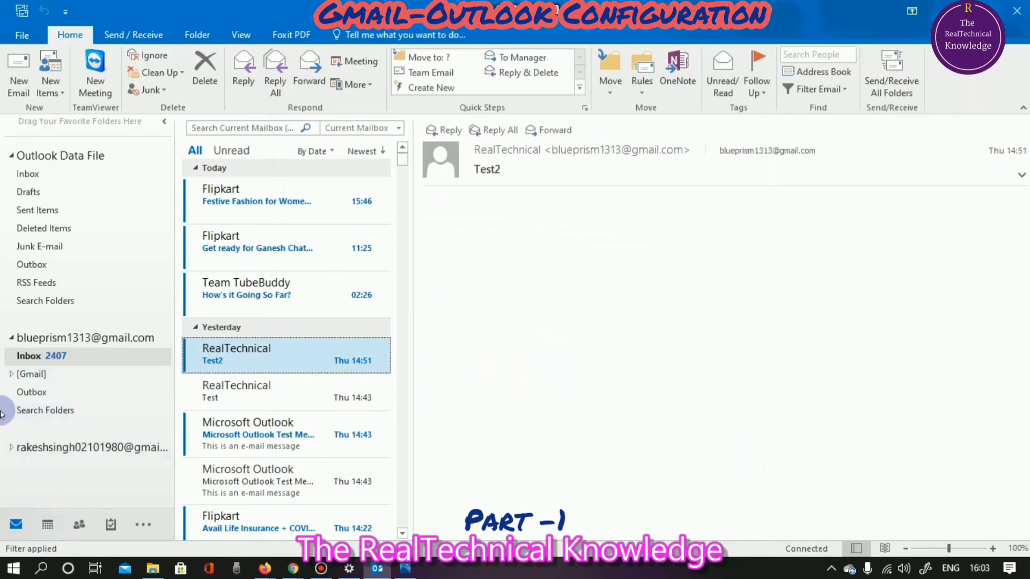
left_click(12, 448)
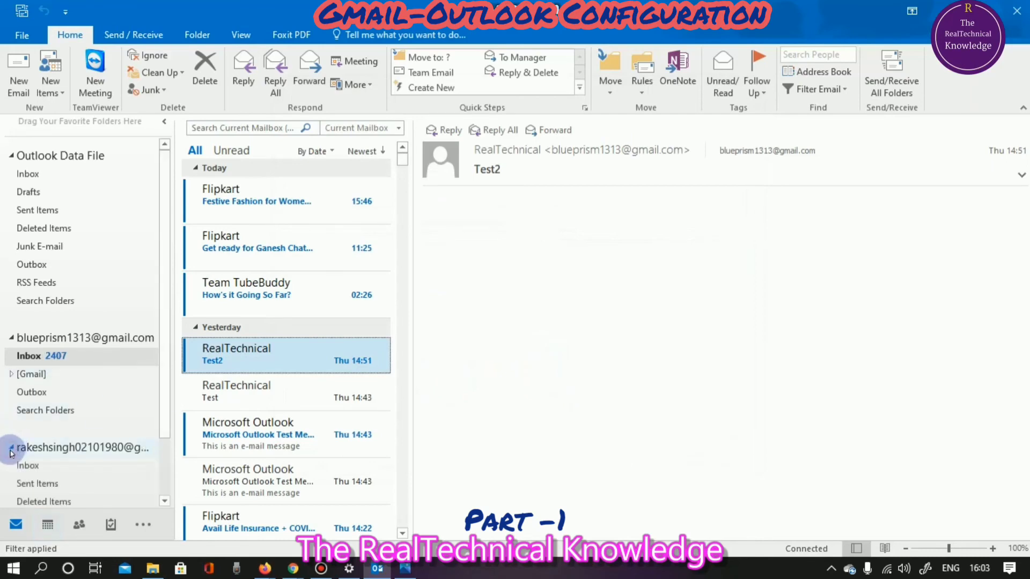
scroll(156, 401, "down", 2)
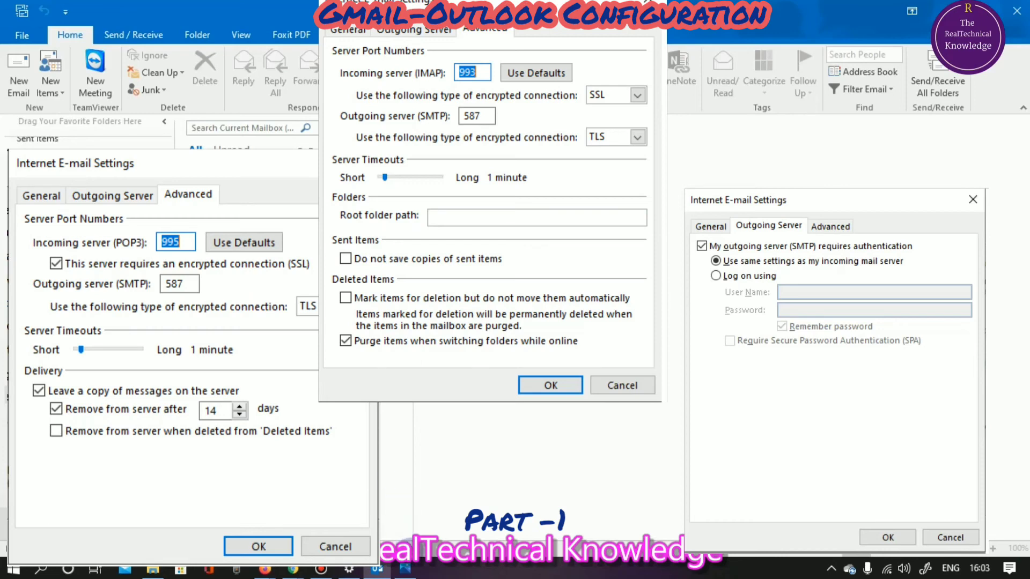
Browse the POP3, IMAP and SMTP settings screenshots, then open the POP account's Inbox
left_click(411, 568)
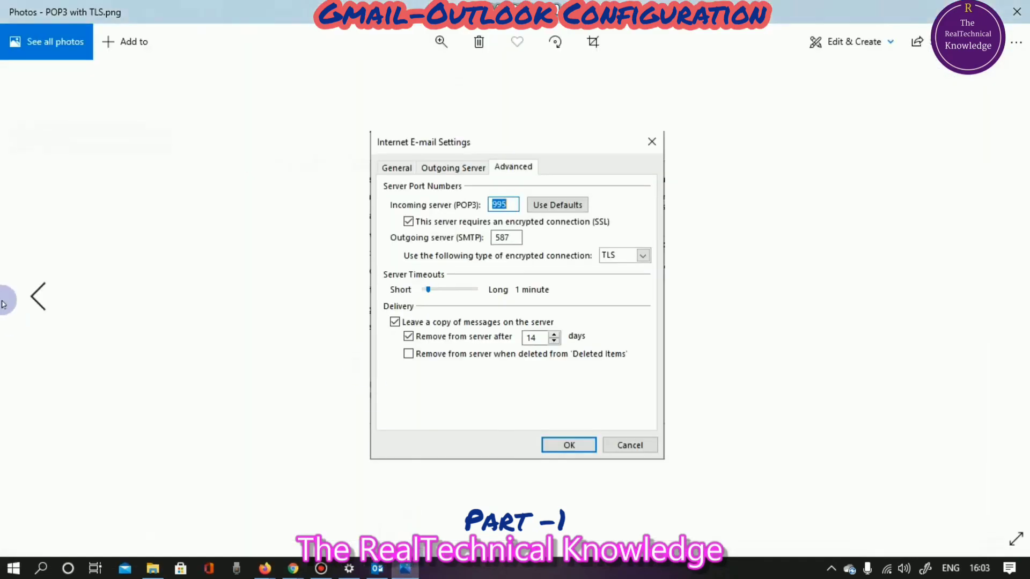
left_click(31, 297)
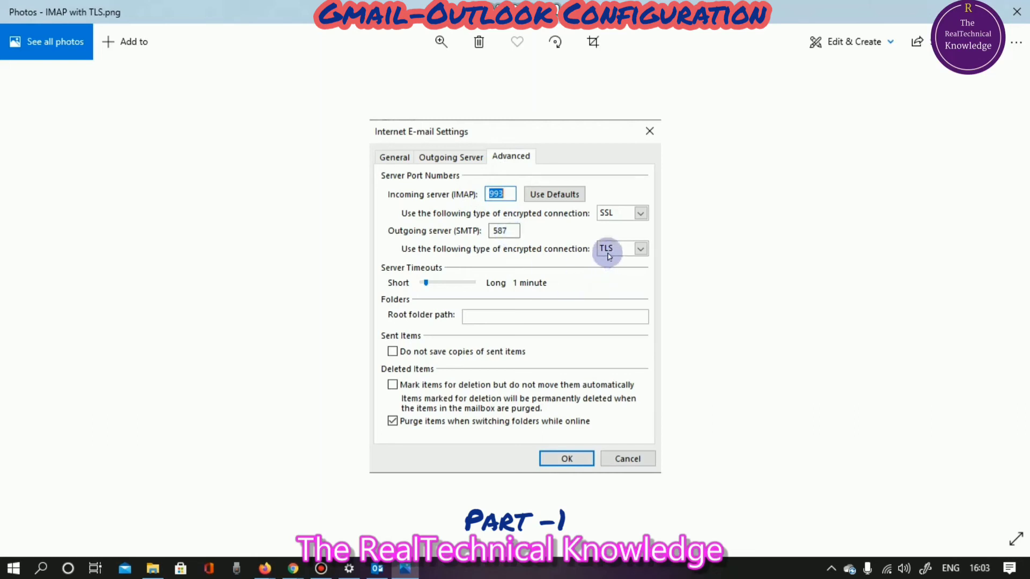
left_click(36, 295)
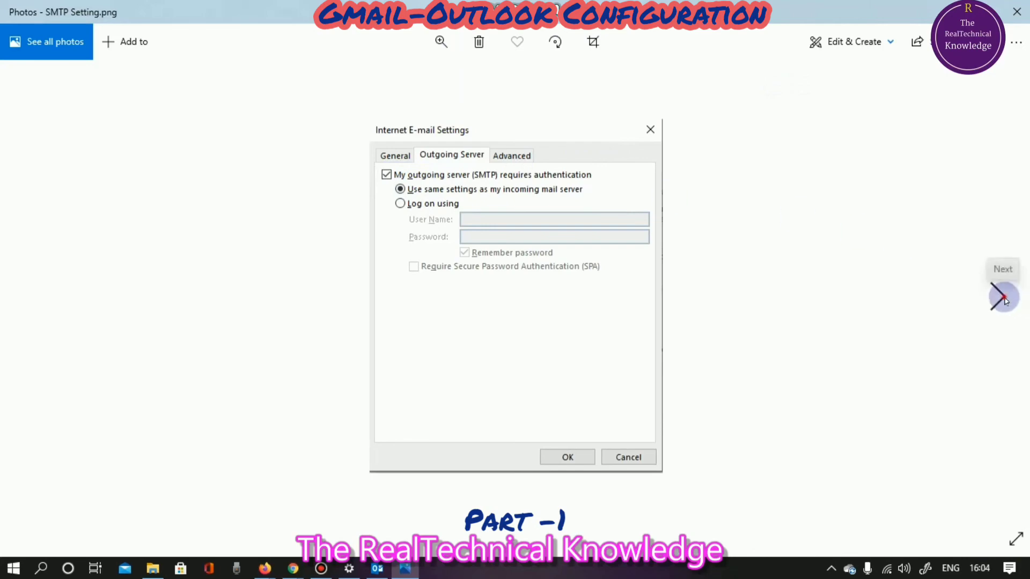
left_click(1000, 296)
left_click(1004, 299)
left_click(1004, 296)
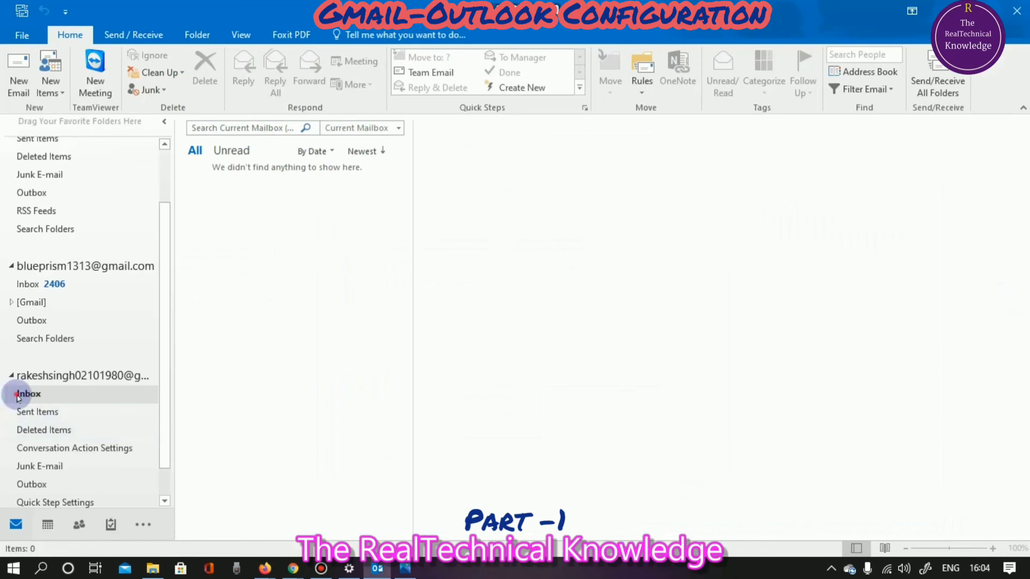
left_click(24, 393)
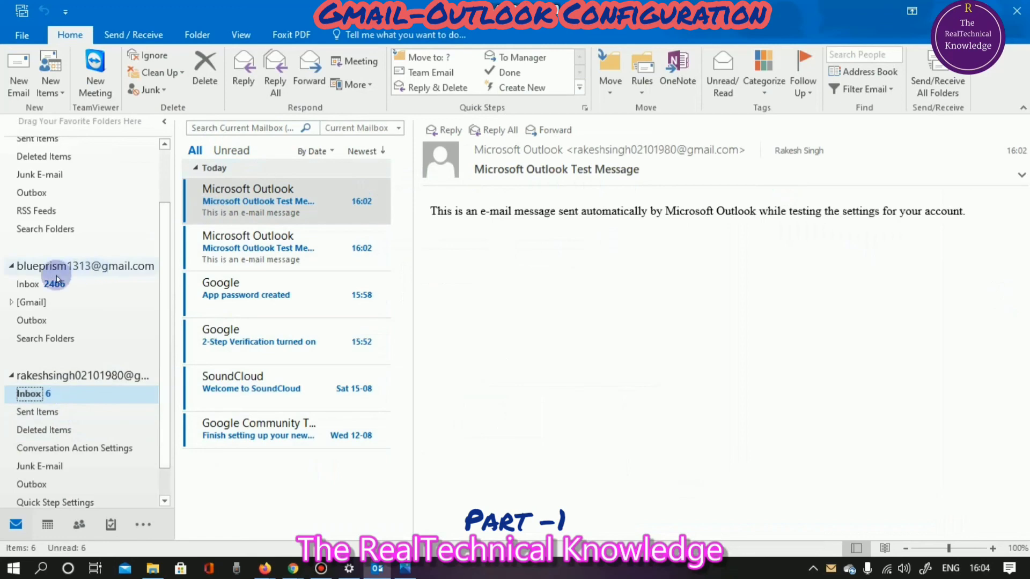
Write a new email to the other Gmail address with subject 'Test Email' and body 'Outlook Configuration'
left_click(18, 69)
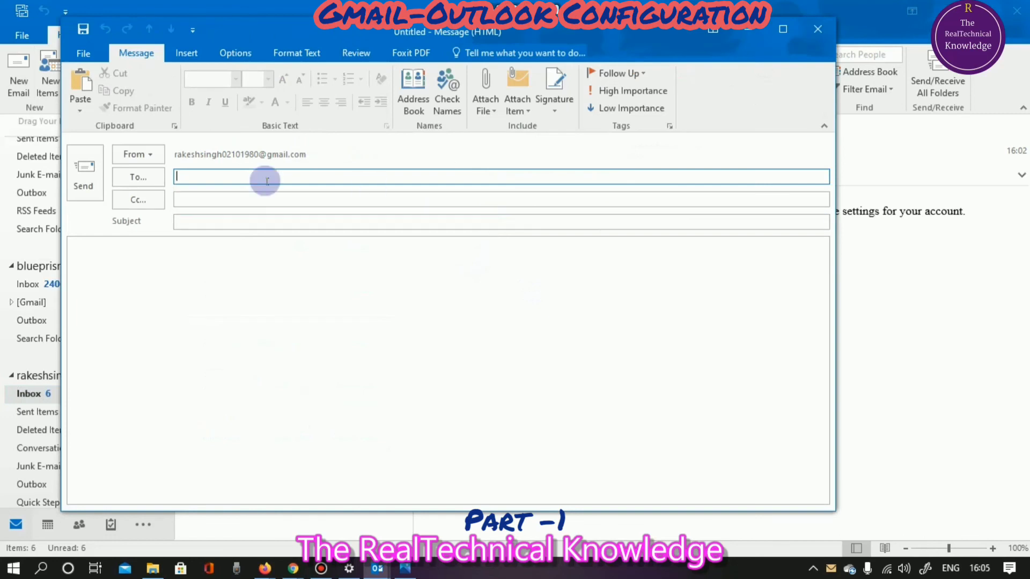
type("blue")
key("Tab")
key("Tab")
type("Test")
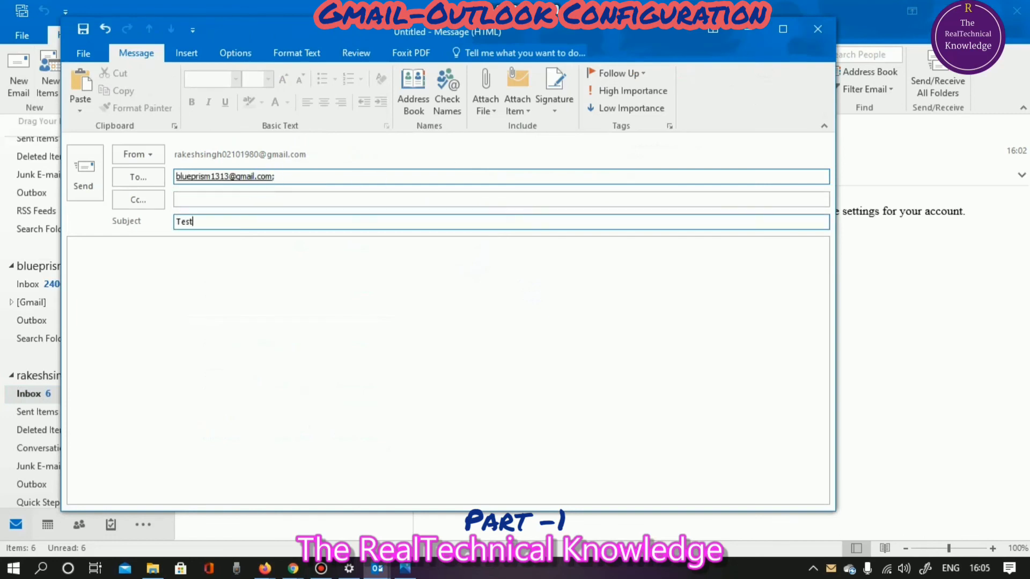
type(" Email")
key("Tab")
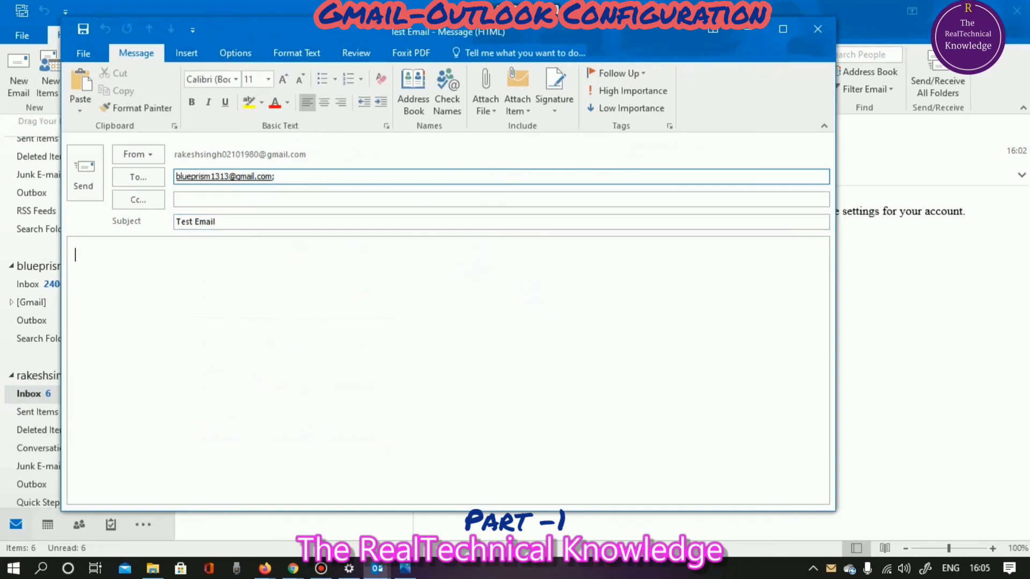
type("Outlook Configur")
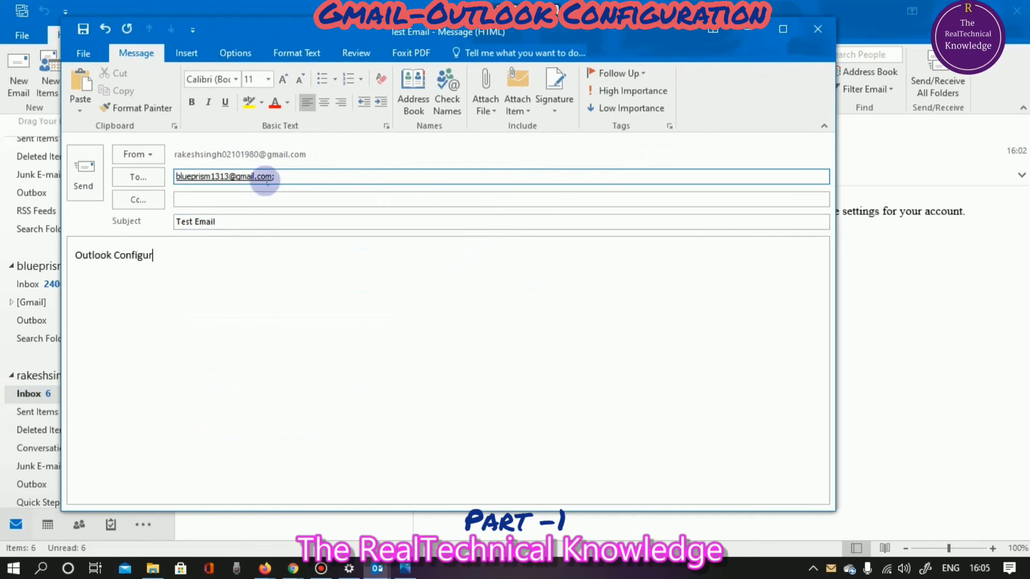
type("ation")
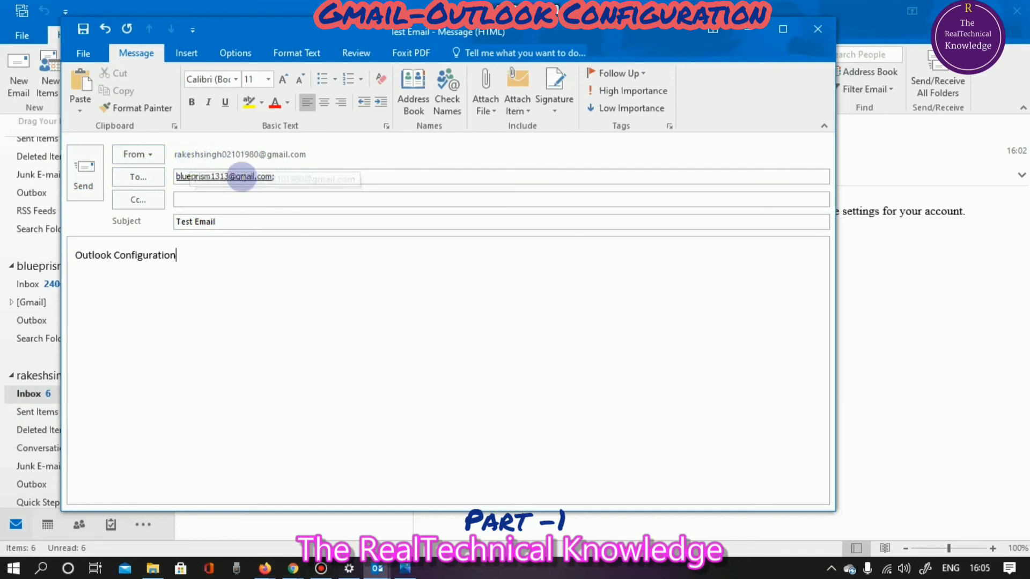
Check the recipient's details, send the message, and confirm the POP account's Outbox is empty
left_click(271, 177)
mouse_move(277, 183)
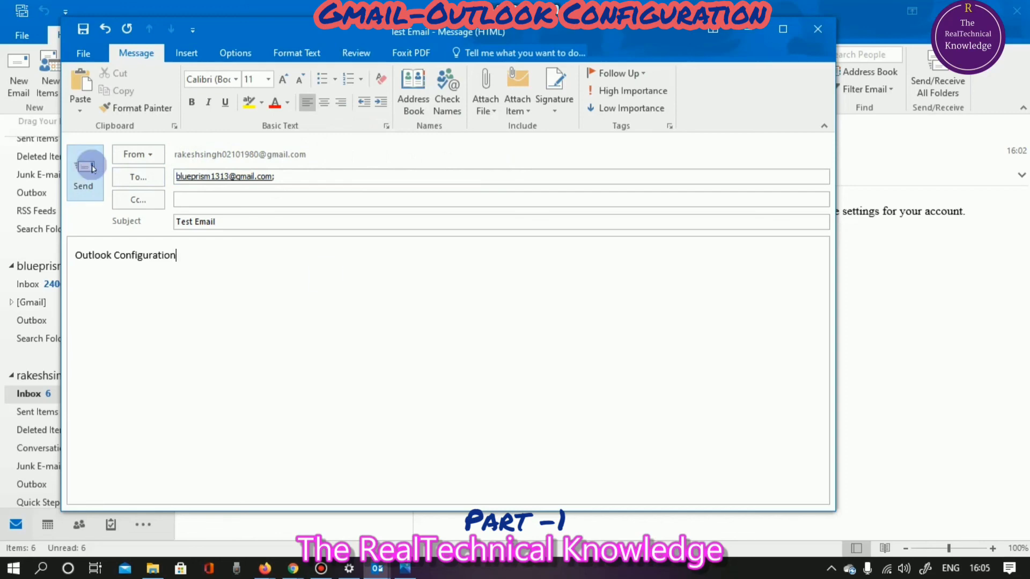
left_click(92, 169)
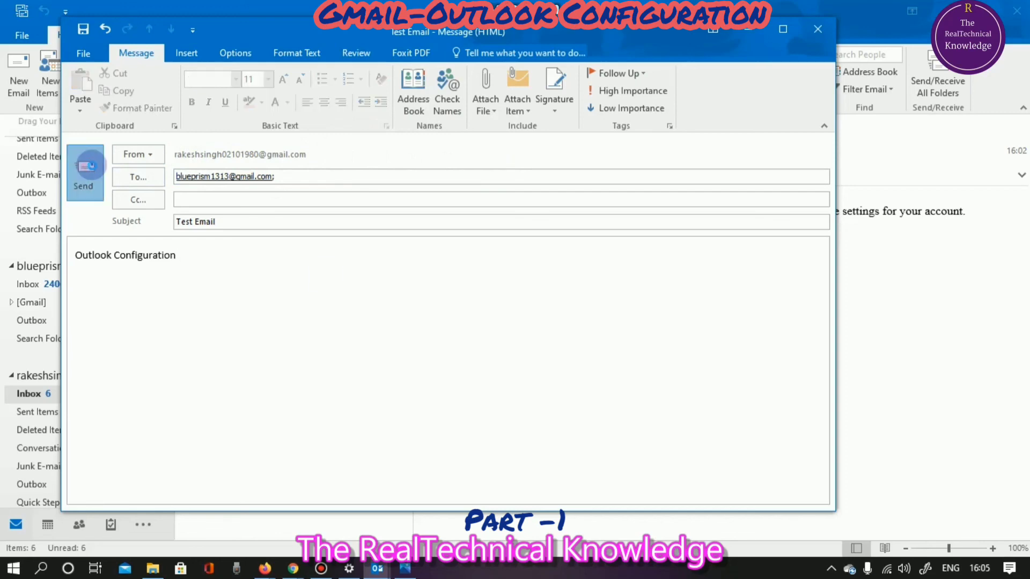
left_click(32, 485)
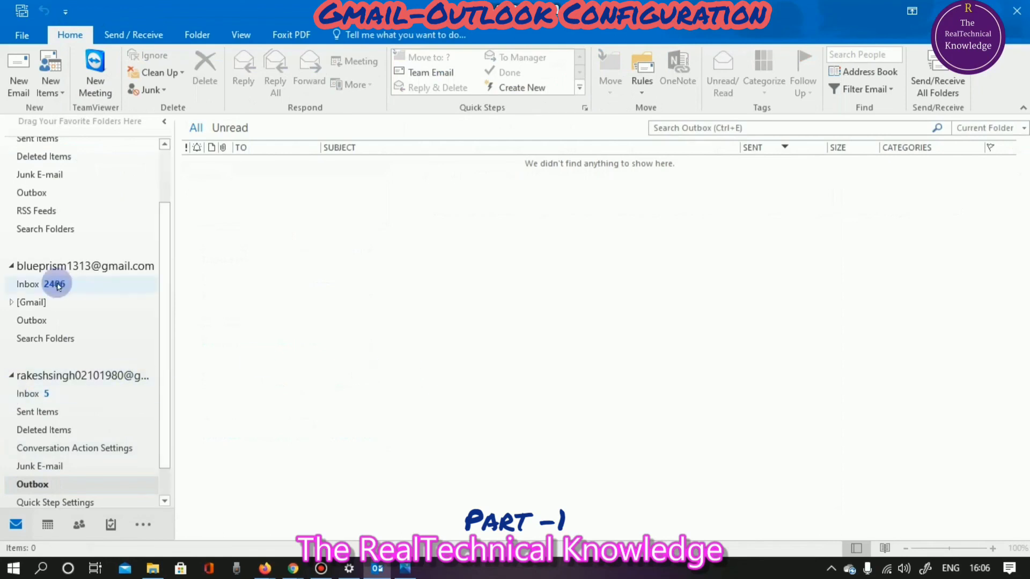
Open 'Test Email' in the other account's Inbox and verify it in the POP account's Sent Items
left_click(58, 285)
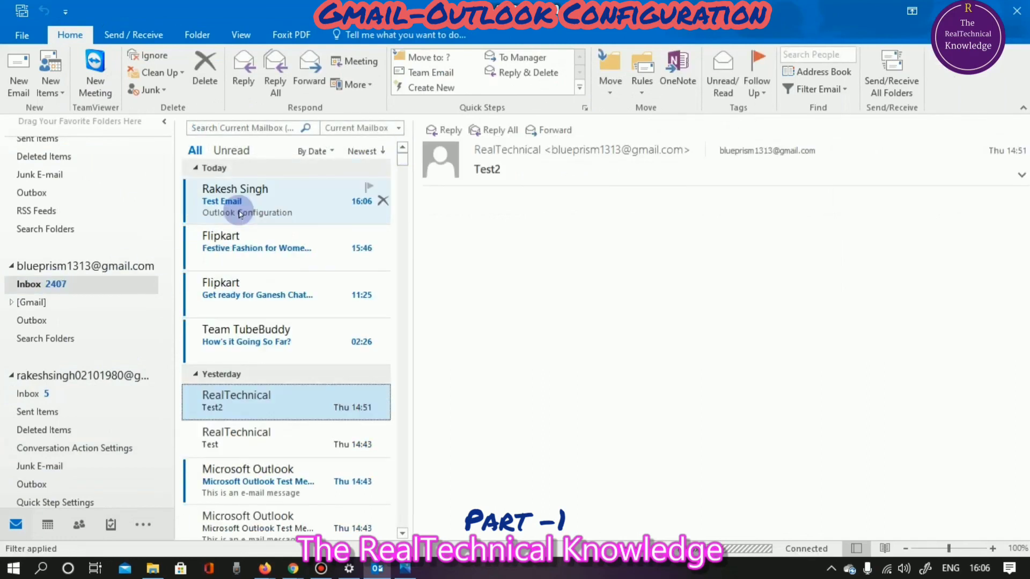
left_click(239, 213)
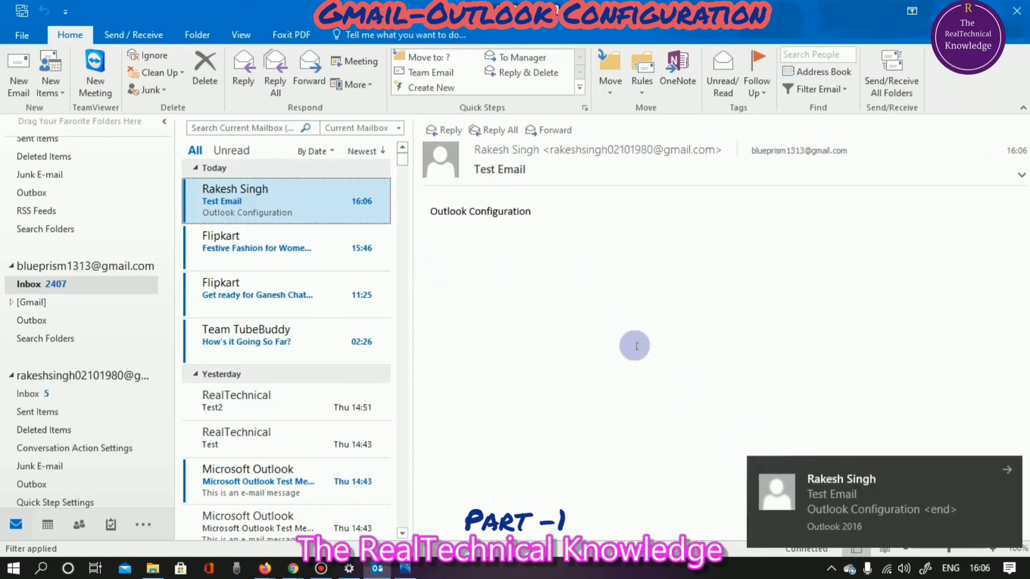
left_click(32, 413)
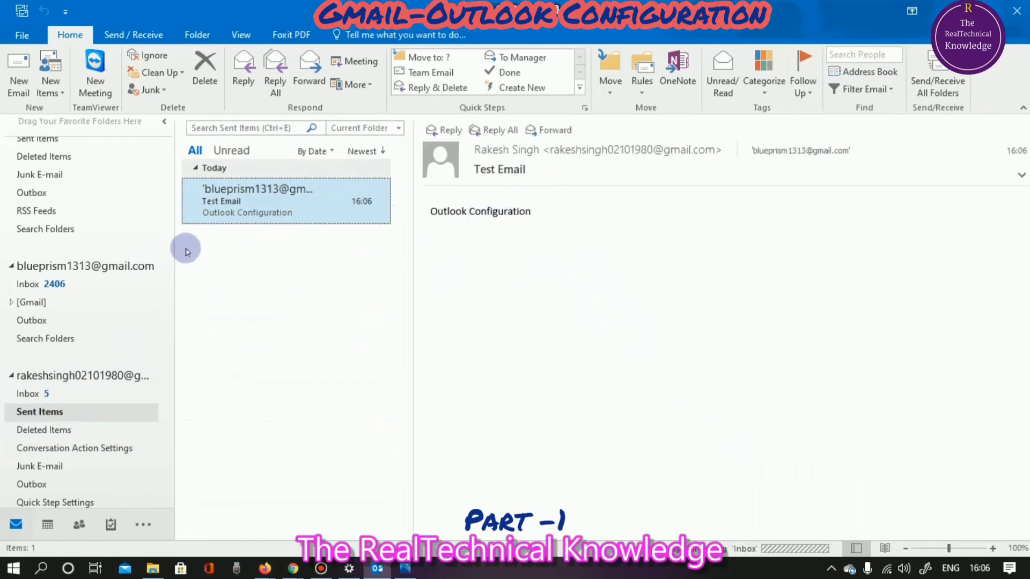
left_click(43, 288)
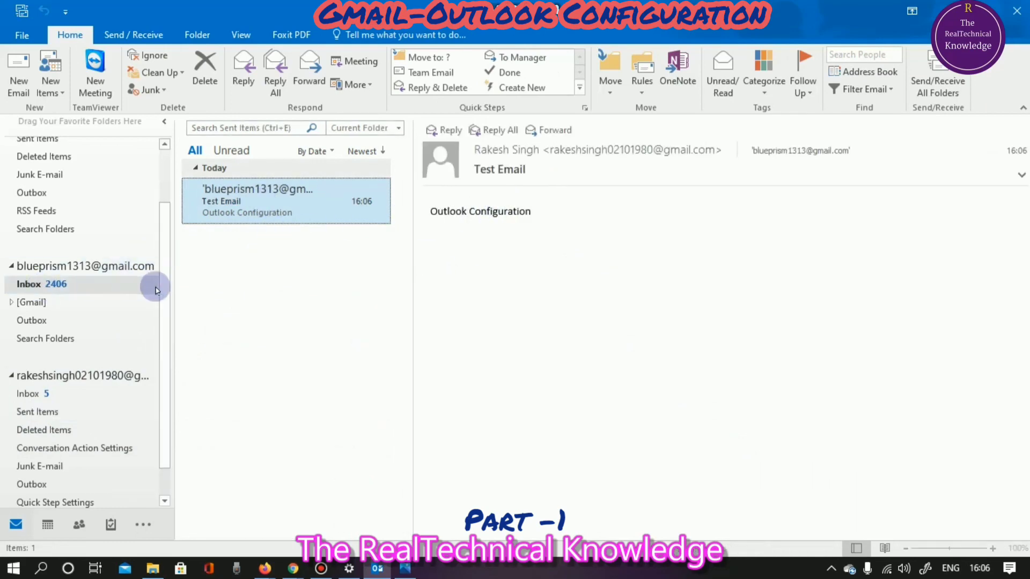
left_click(249, 208)
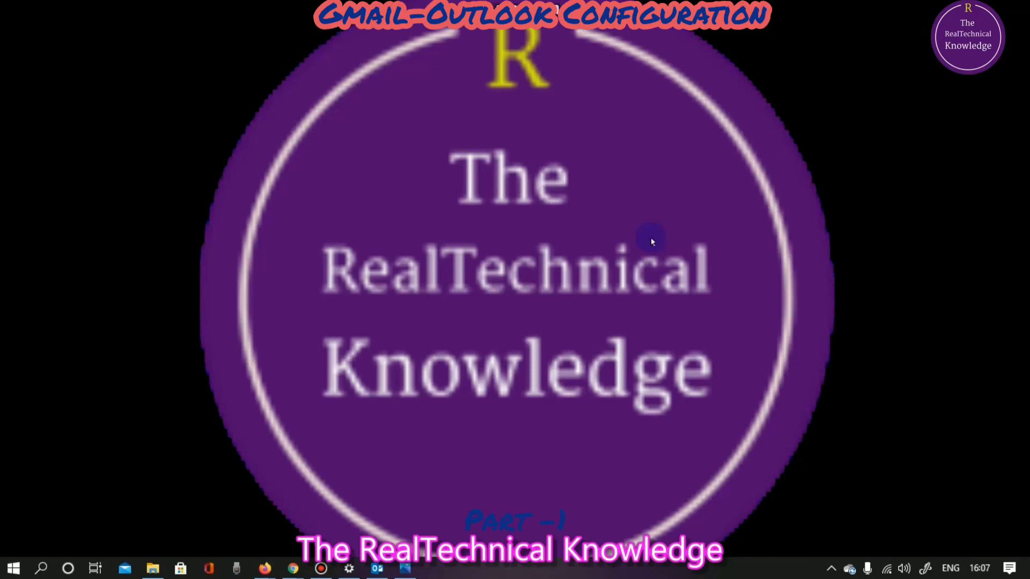
left_click(377, 568)
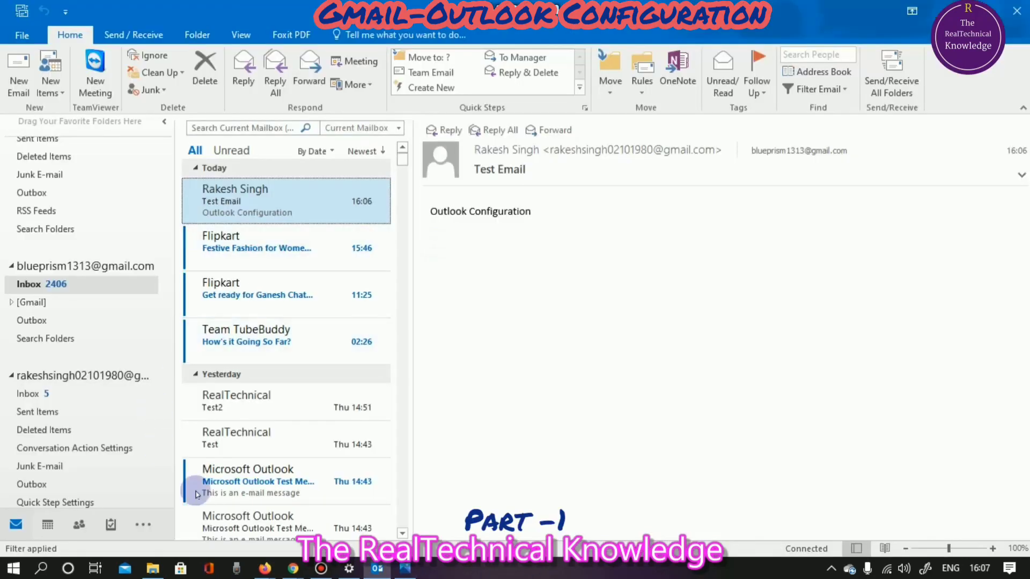